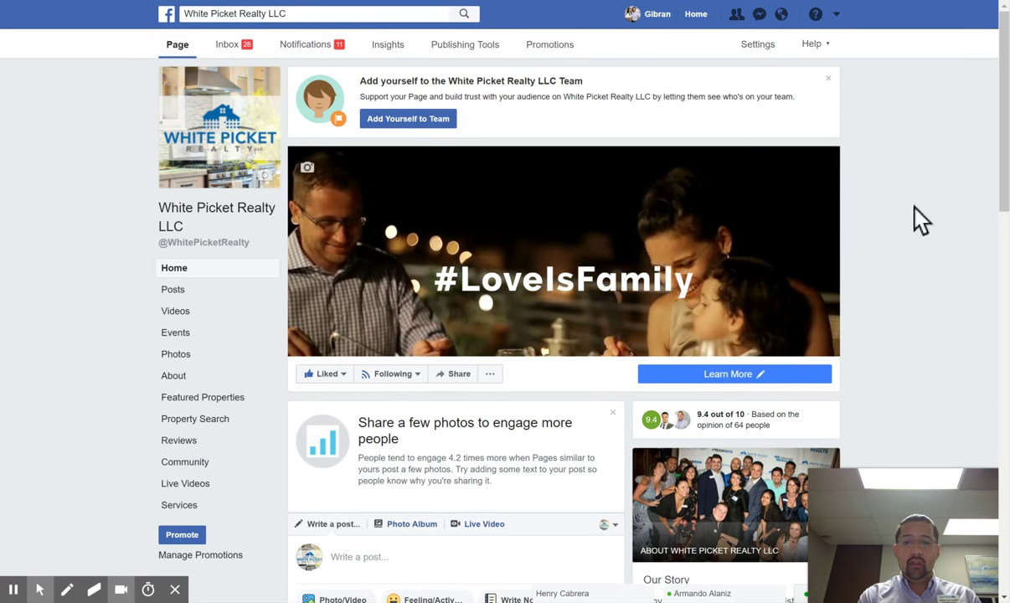
Open the Audiences section of the page's promotions and start creating a new audience.
{"action": "left_click", "coordinate": [224, 566]}
{"action": "scroll", "coordinate": [353, 440], "scroll_direction": "down", "scroll_amount": 3}
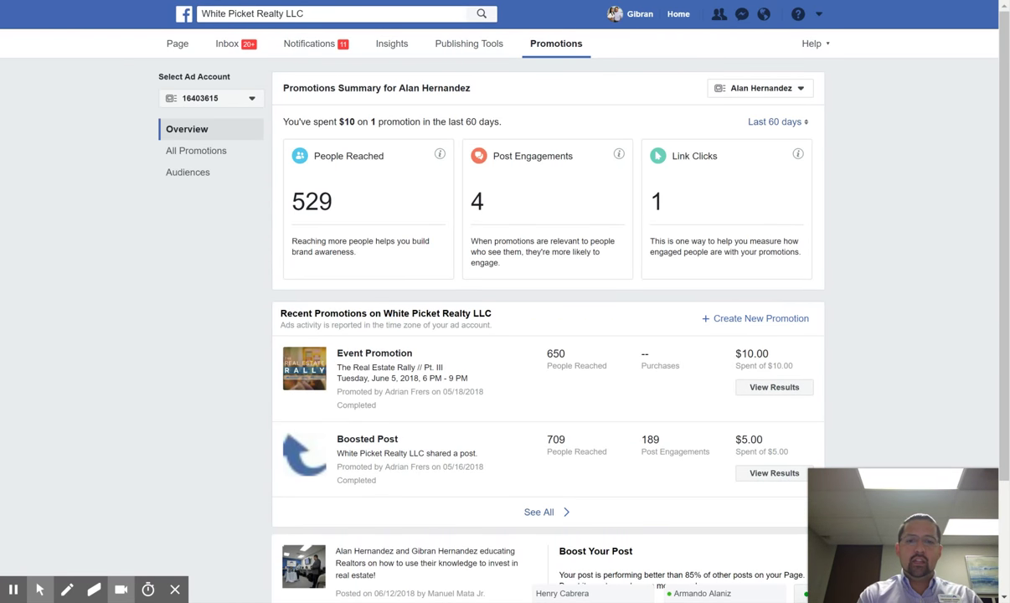
{"action": "left_click", "coordinate": [190, 177]}
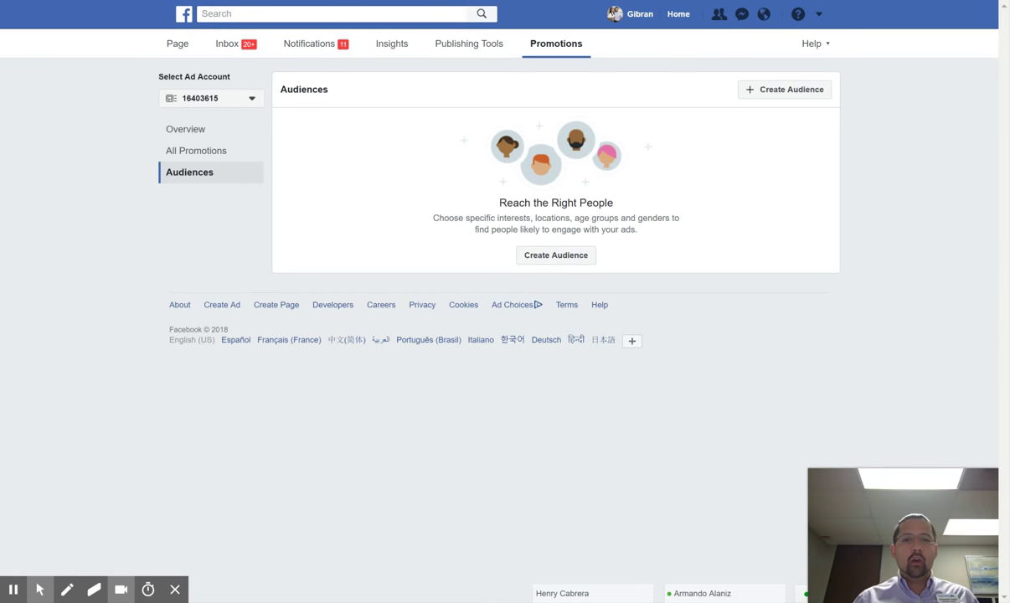
{"action": "left_click", "coordinate": [555, 253]}
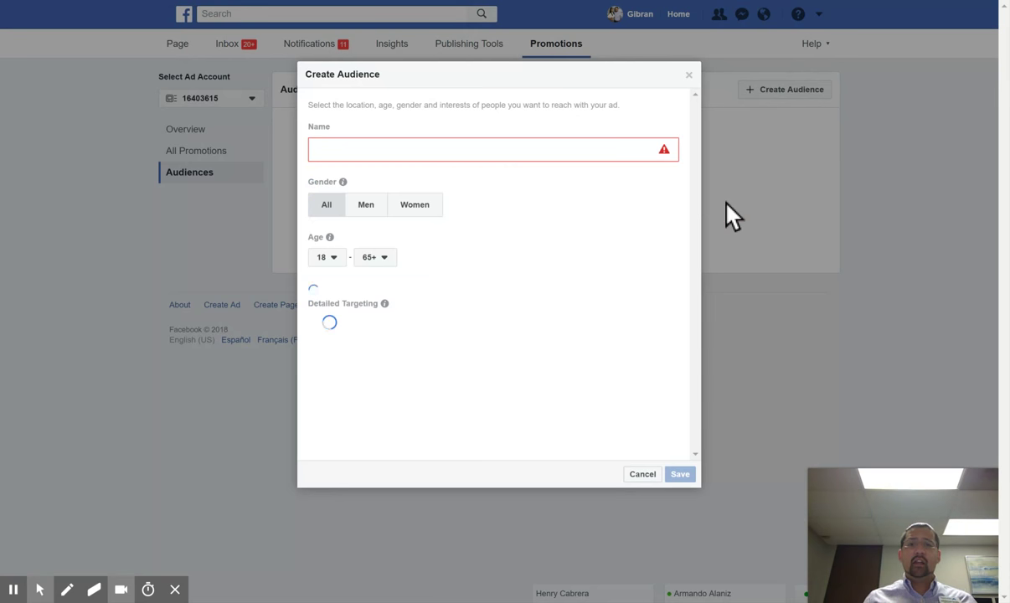
Name the new audience "Sample Audience for 300k+Buyer".
{"action": "left_click", "coordinate": [558, 147]}
{"action": "type", "text": "Sampl"}
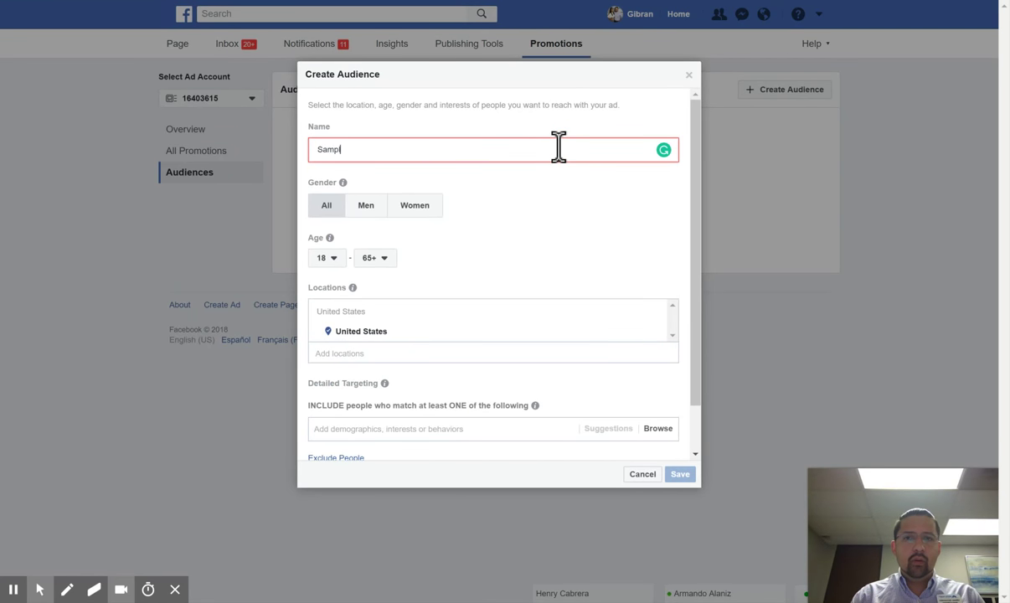
{"action": "type", "text": "e Audience "}
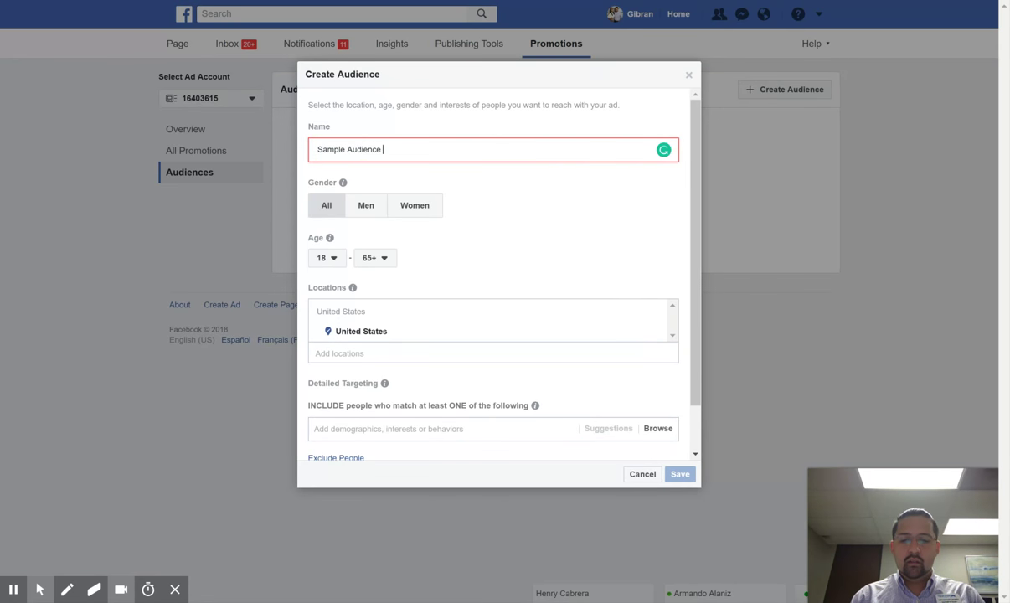
{"action": "type", "text": "for 300k"}
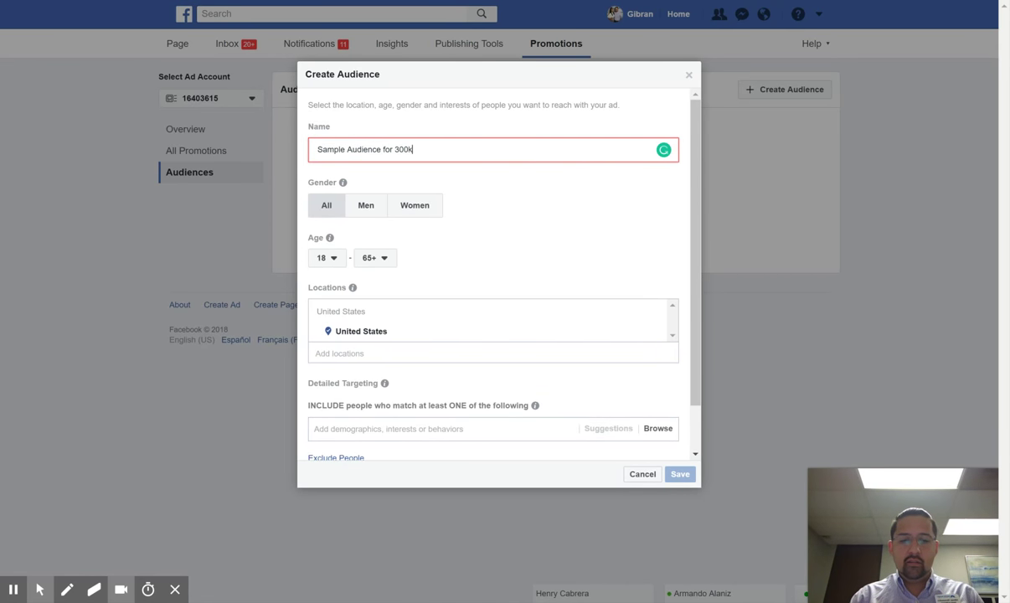
{"action": "type", "text": "+Buyer"}
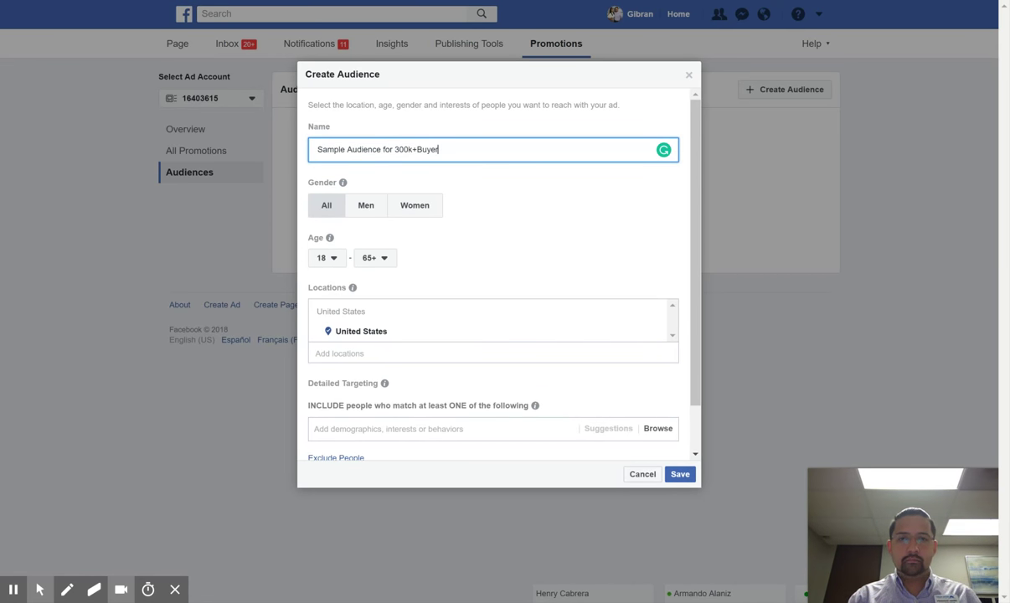
Set the audience's minimum age to 30.
{"action": "scroll", "coordinate": [559, 197], "scroll_direction": "down", "scroll_amount": 2}
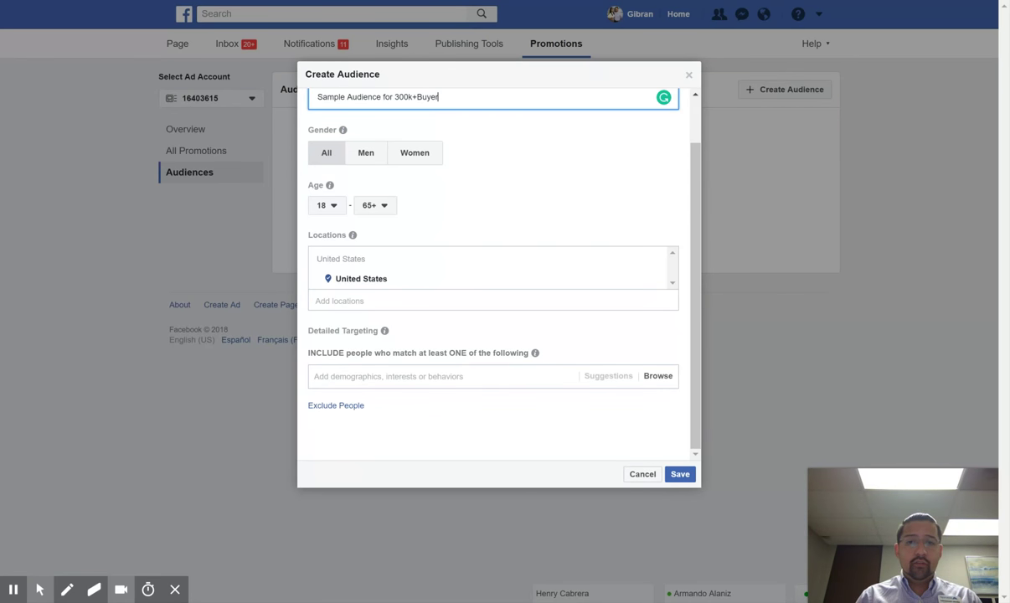
{"action": "mouse_move", "coordinate": [353, 234]}
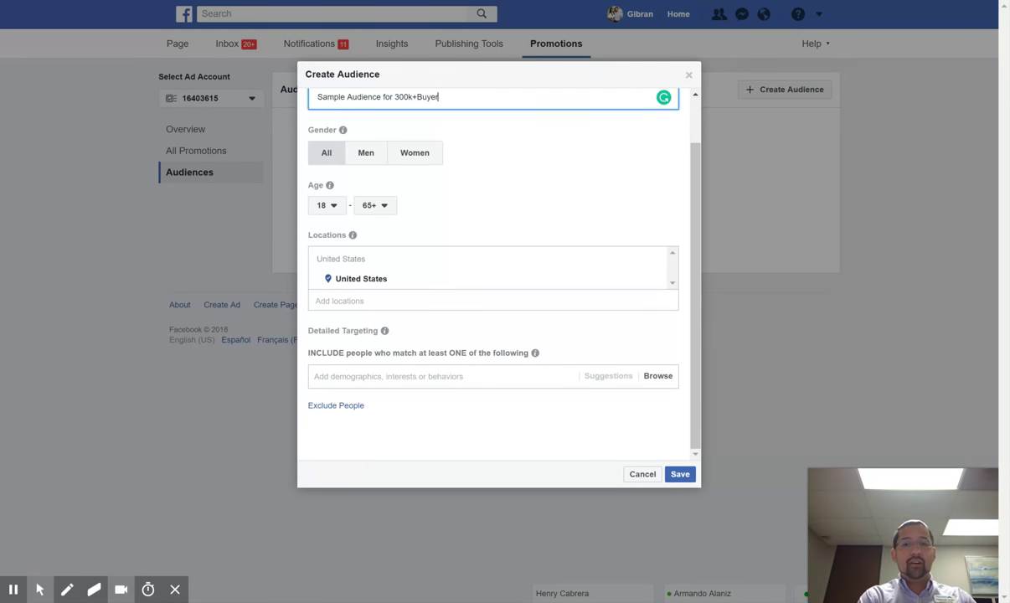
{"action": "left_click", "coordinate": [335, 208]}
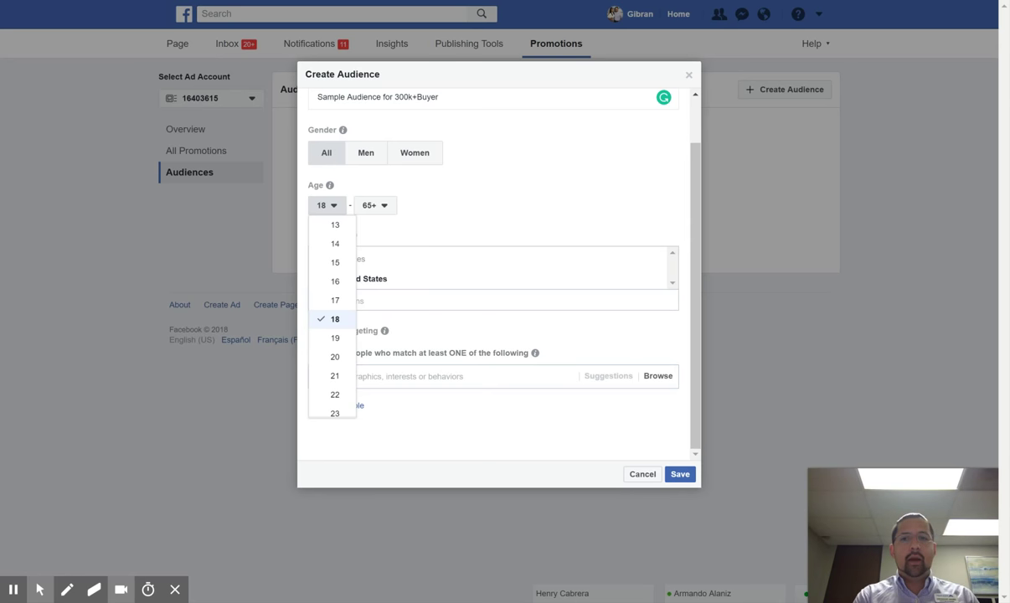
{"action": "scroll", "coordinate": [329, 332], "scroll_direction": "down", "scroll_amount": 1}
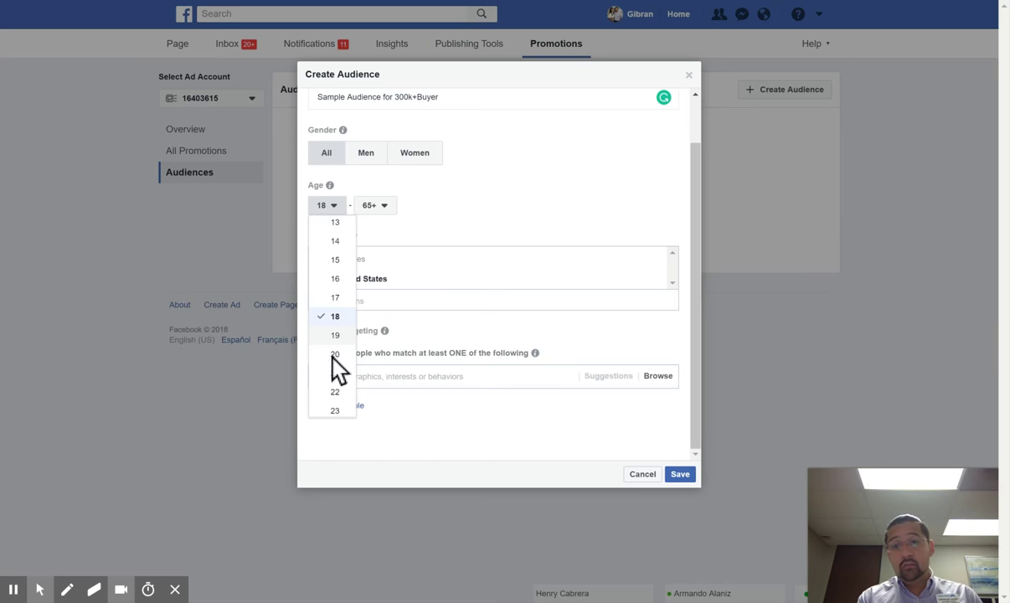
{"action": "scroll", "coordinate": [338, 377], "scroll_direction": "down", "scroll_amount": 2}
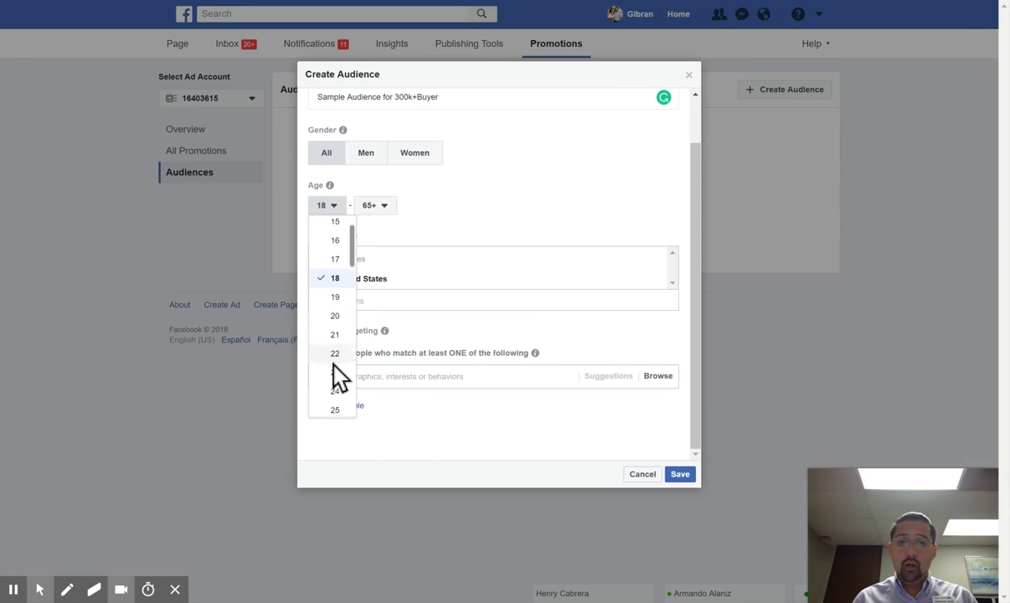
{"action": "scroll", "coordinate": [338, 377], "scroll_direction": "down", "scroll_amount": 2}
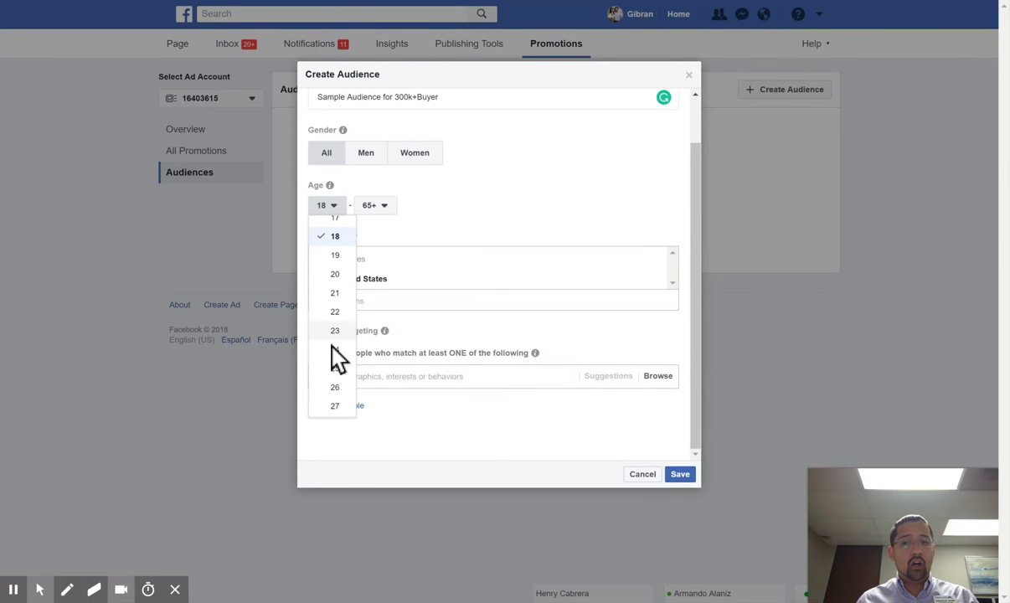
{"action": "scroll", "coordinate": [337, 390], "scroll_direction": "down", "scroll_amount": 1}
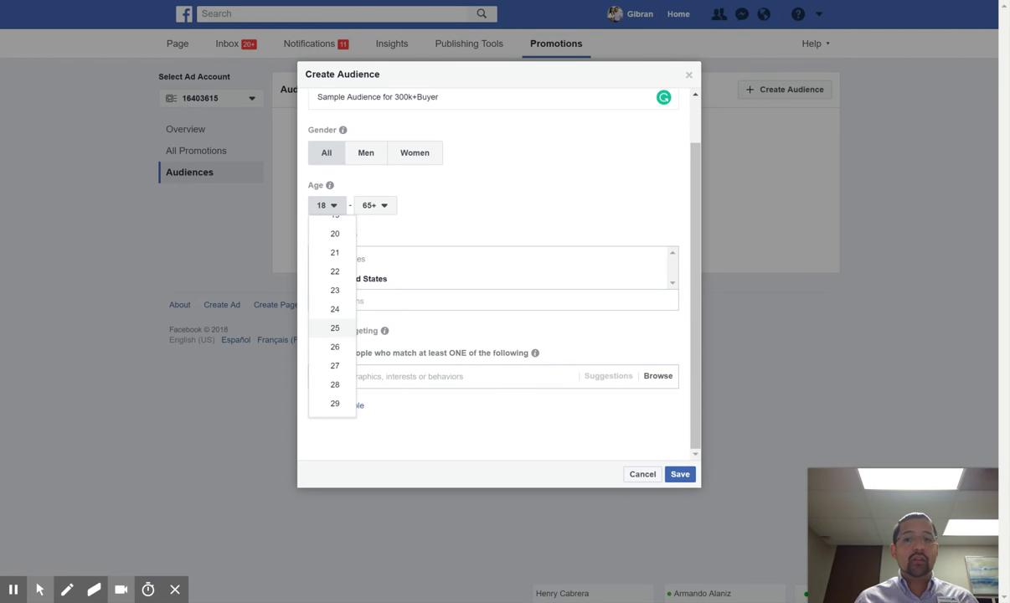
{"action": "scroll", "coordinate": [335, 335], "scroll_direction": "down", "scroll_amount": 1}
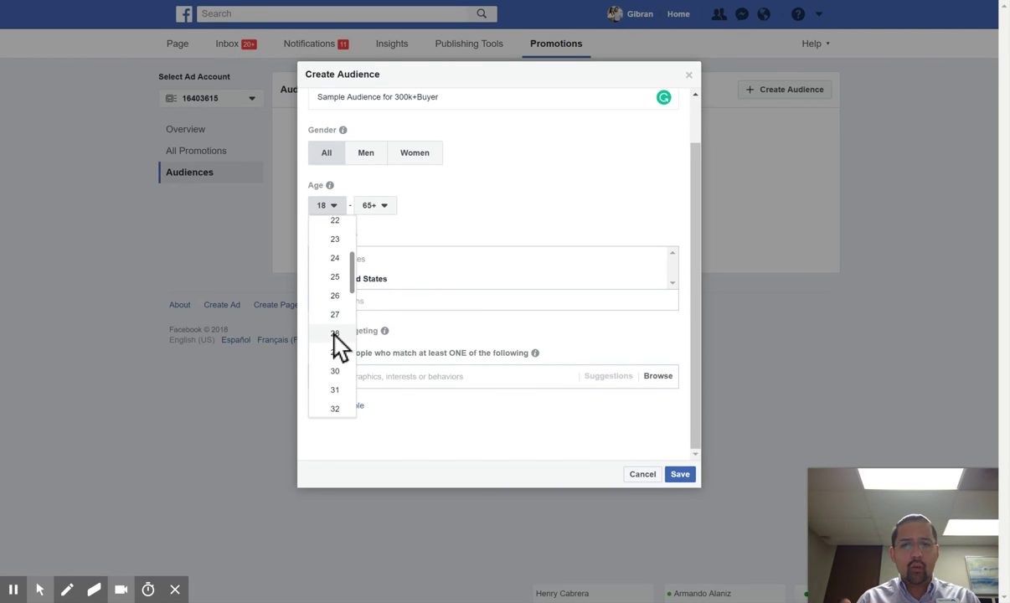
{"action": "scroll", "coordinate": [335, 335], "scroll_direction": "down", "scroll_amount": 1}
{"action": "left_click", "coordinate": [335, 333]}
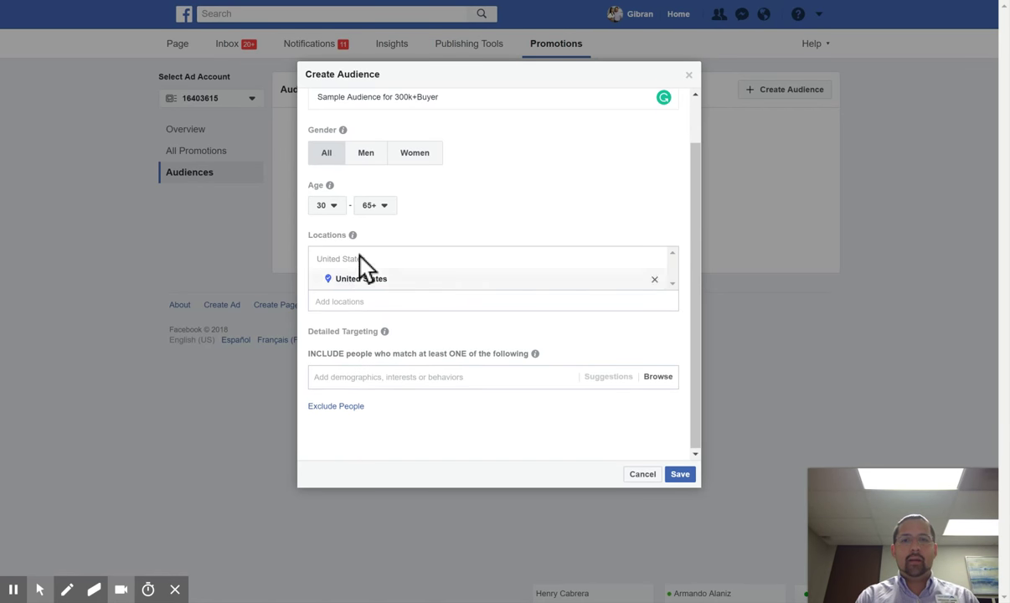
Set the audience's maximum age to 40.
{"action": "left_click", "coordinate": [376, 206]}
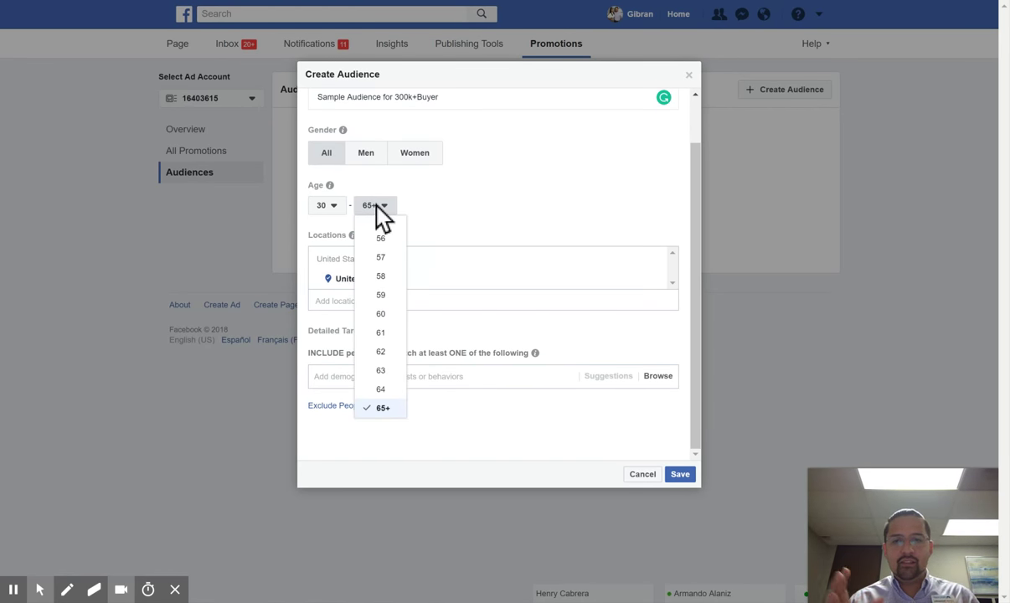
{"action": "scroll", "coordinate": [390, 295], "scroll_direction": "up", "scroll_amount": 2}
{"action": "scroll", "coordinate": [390, 298], "scroll_direction": "up", "scroll_amount": 4}
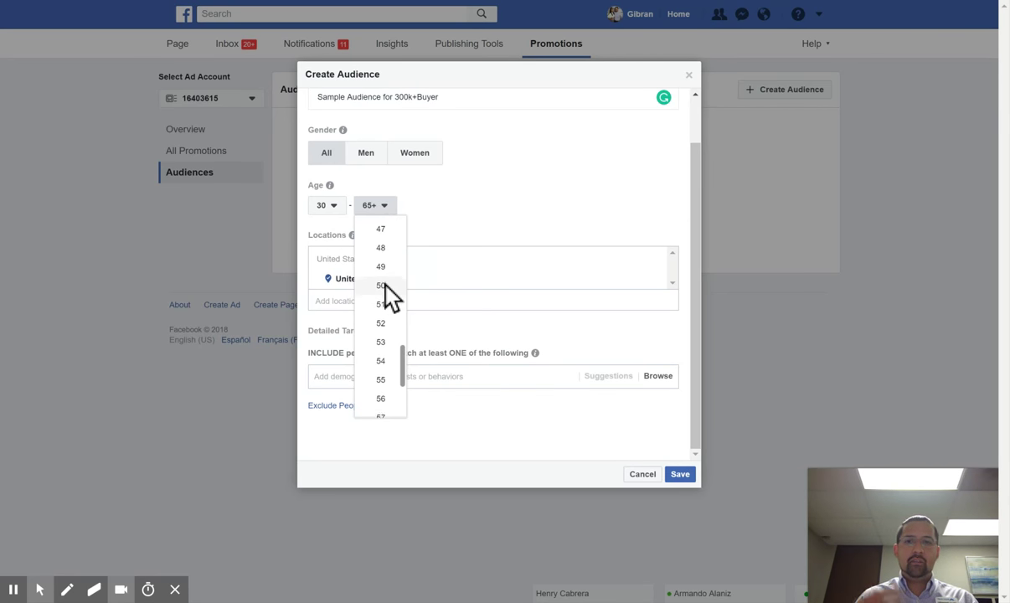
{"action": "scroll", "coordinate": [390, 297], "scroll_direction": "up", "scroll_amount": 2}
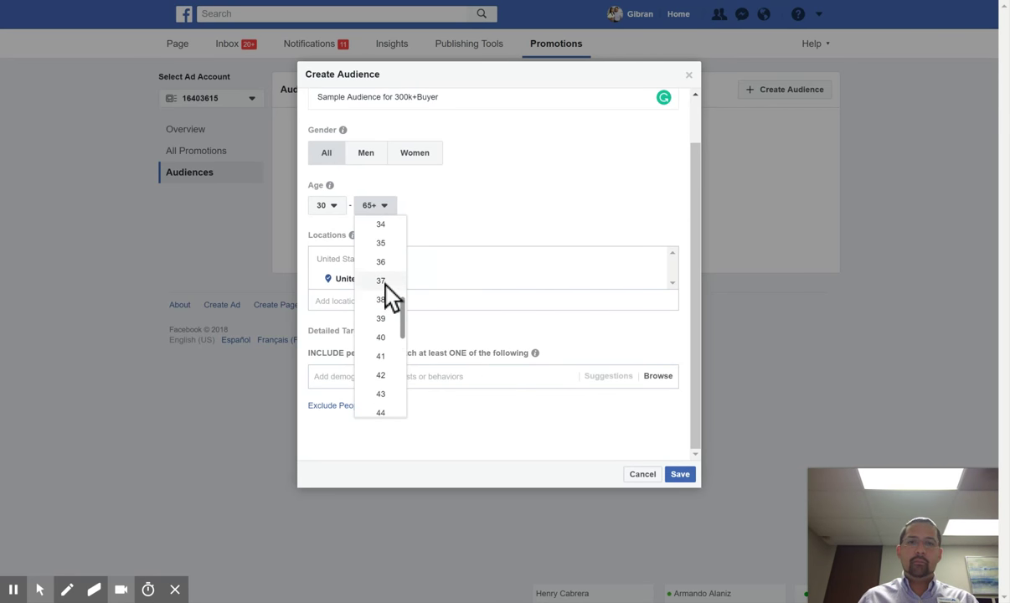
{"action": "scroll", "coordinate": [386, 284], "scroll_direction": "down", "scroll_amount": 1}
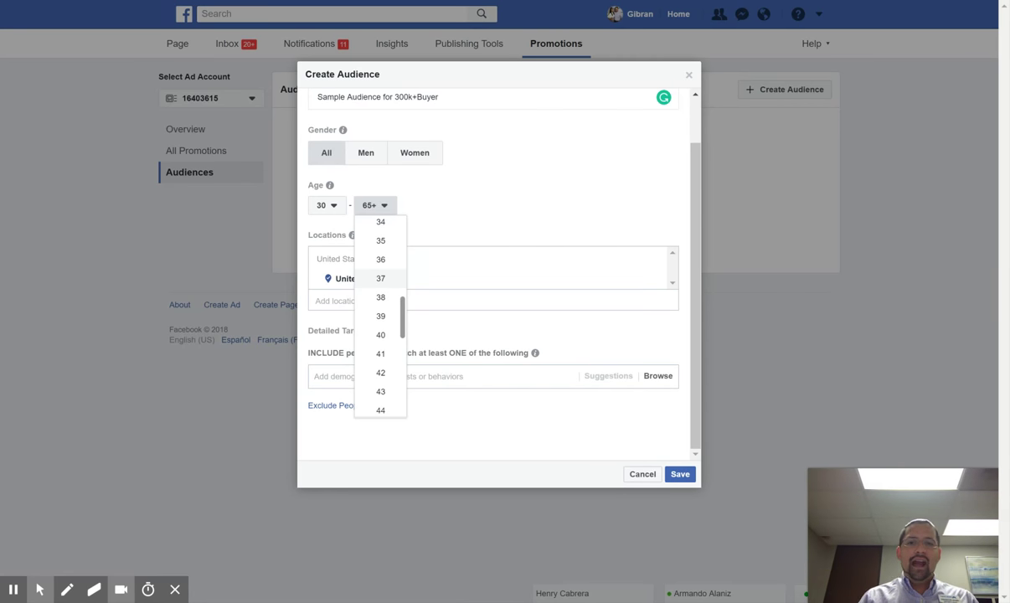
{"action": "left_click", "coordinate": [382, 334]}
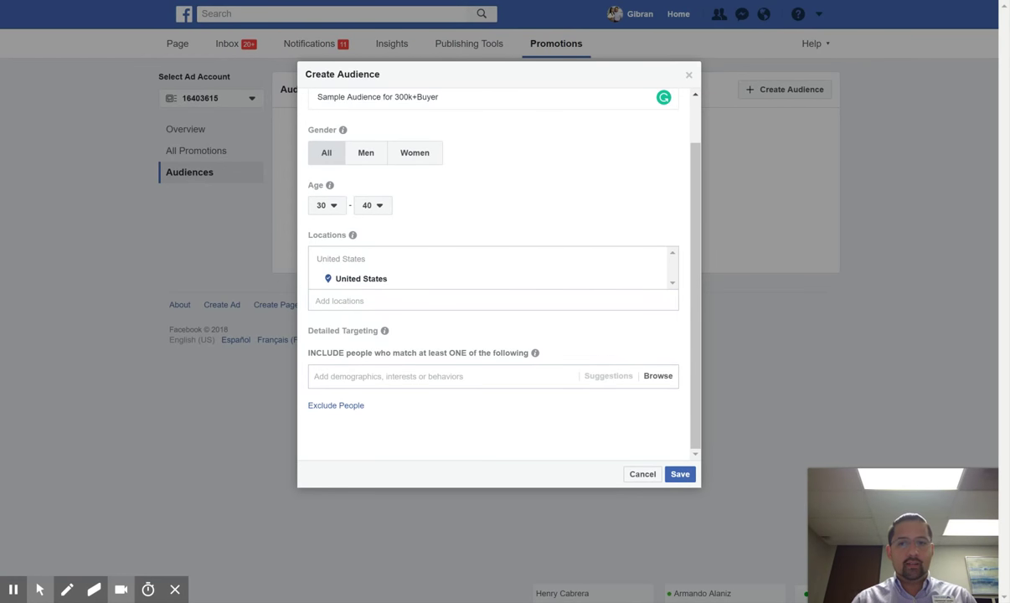
Add the city of Houston, Texas as the audience location.
{"action": "left_click", "coordinate": [381, 299]}
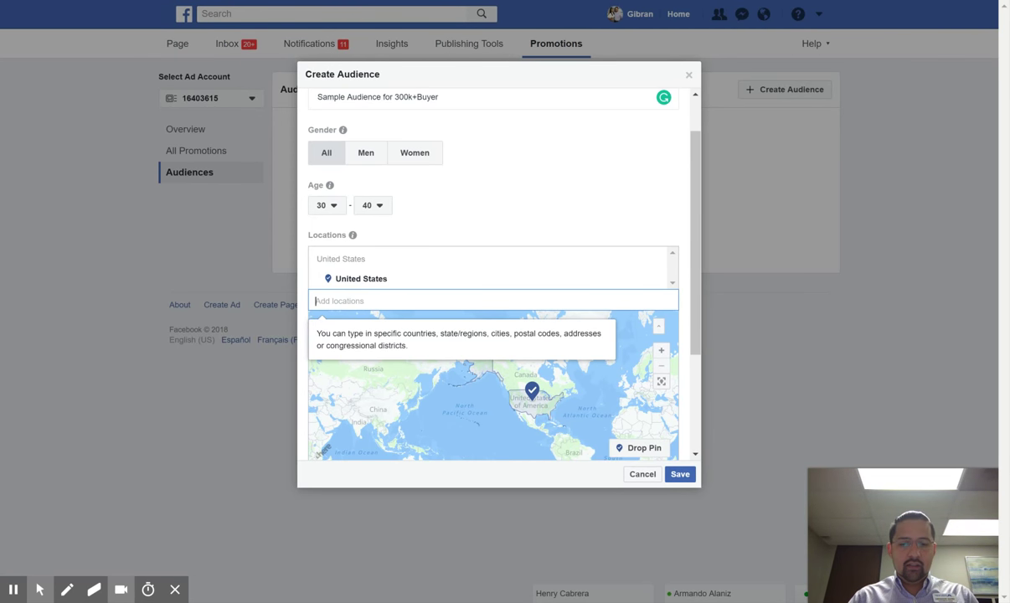
{"action": "type", "text": "Houston"}
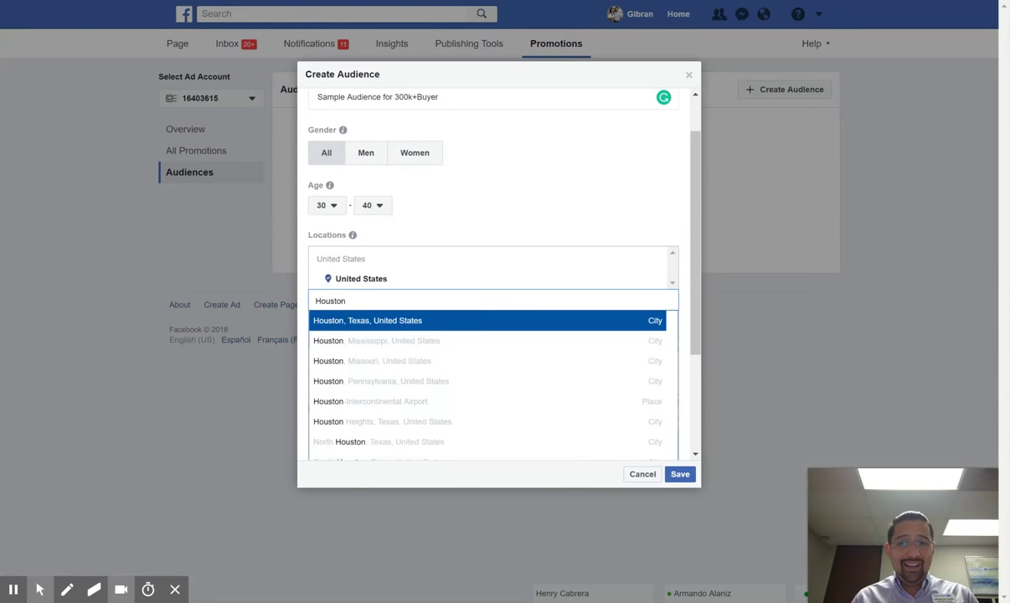
{"action": "left_click", "coordinate": [484, 326]}
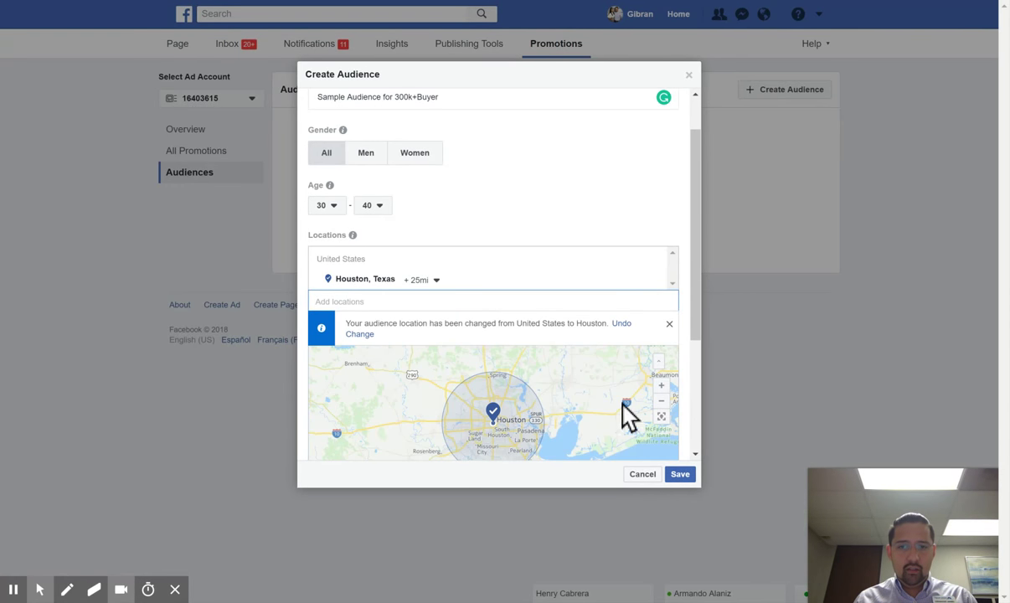
{"action": "scroll", "coordinate": [587, 419], "scroll_direction": "down", "scroll_amount": 1}
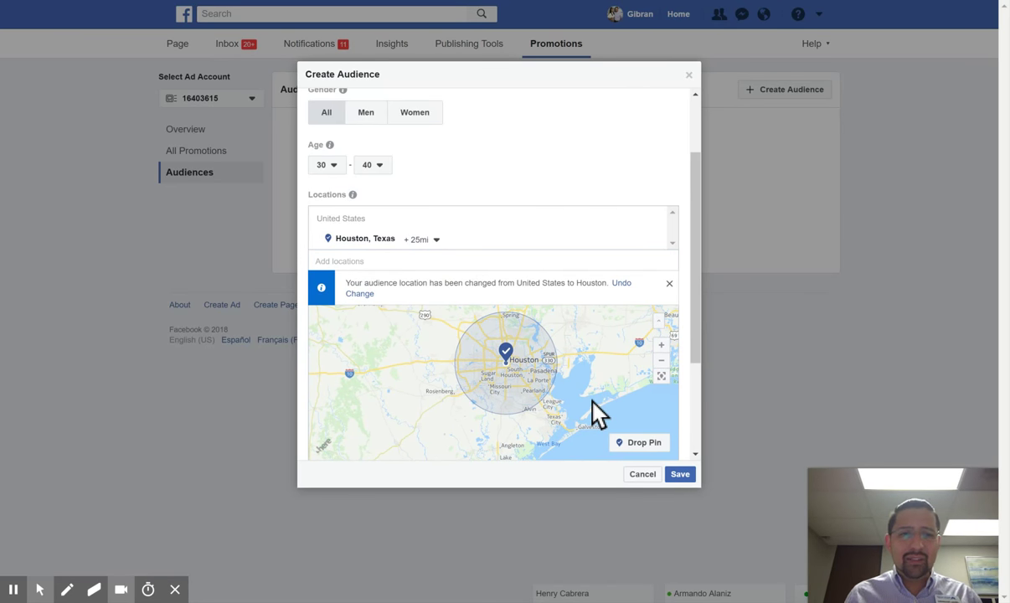
Inspect Houston's coverage circle and radius options, and remove Houston, Texas from the audience locations.
{"action": "left_click", "coordinate": [696, 315]}
{"action": "scroll", "coordinate": [693, 318], "scroll_direction": "down", "scroll_amount": 2}
{"action": "left_click_drag", "start_coordinate": [696, 327], "coordinate": [702, 385]}
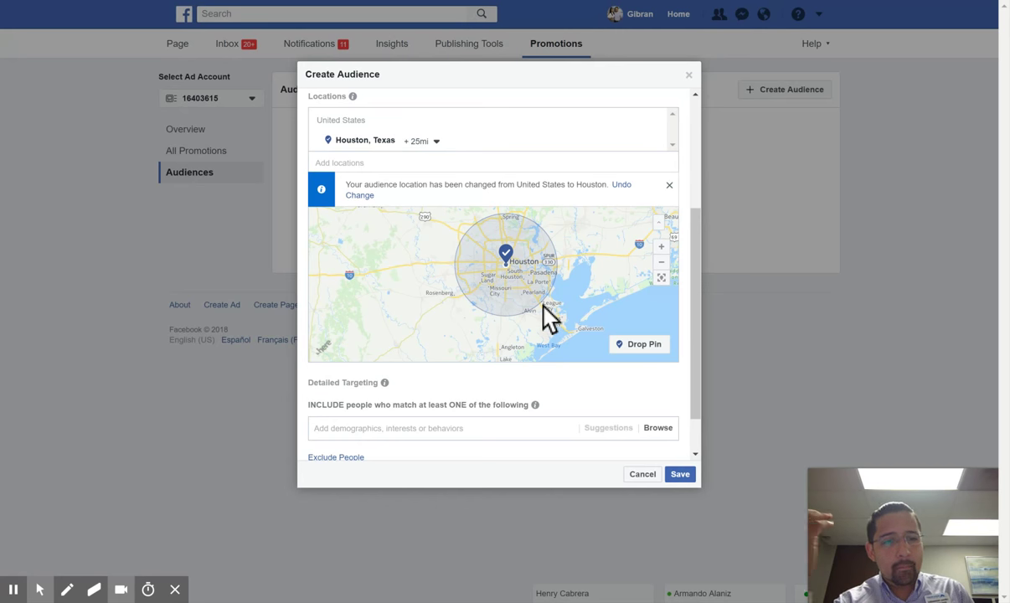
{"action": "left_click", "coordinate": [494, 295]}
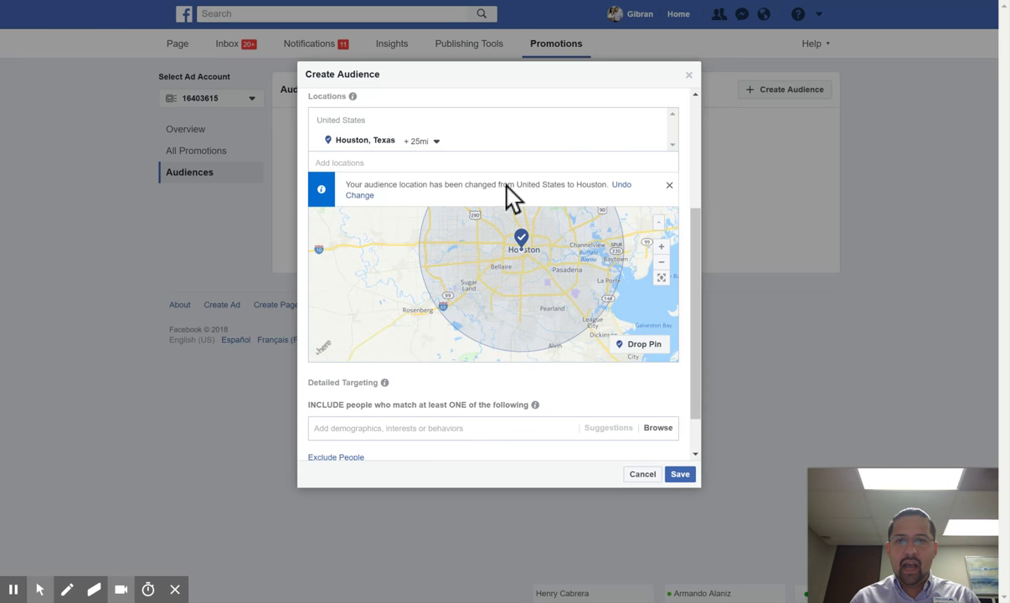
{"action": "left_click", "coordinate": [436, 141]}
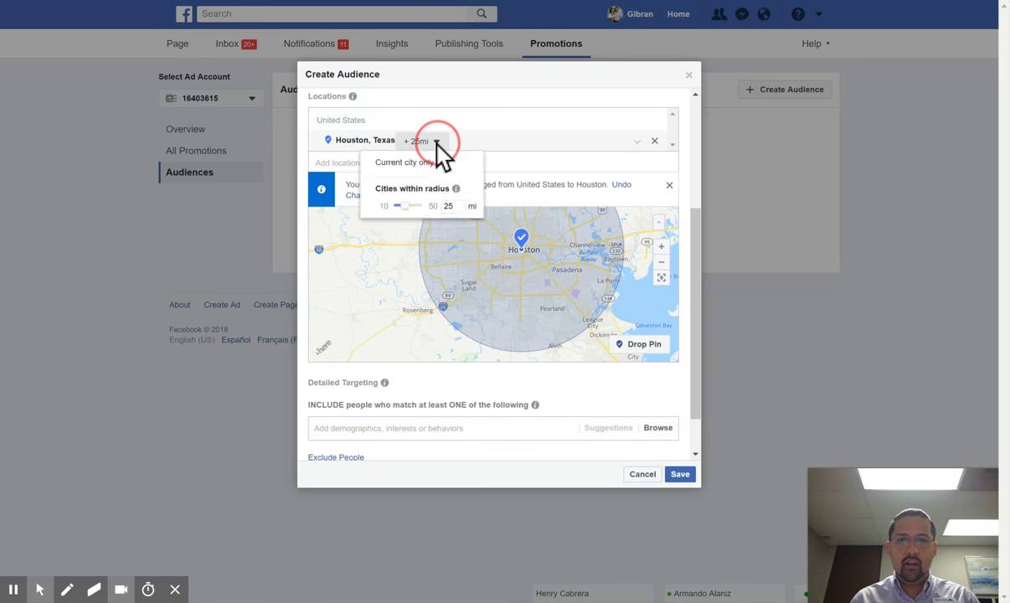
{"action": "left_click", "coordinate": [654, 141]}
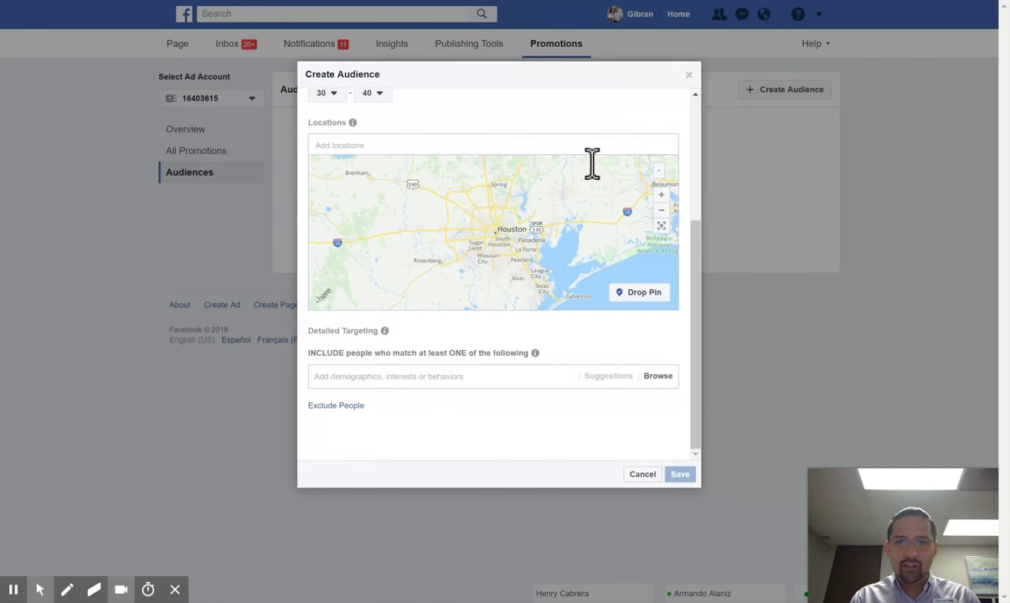
Drop a location pin on Sugar Land, southwest of Houston, and set its radius to 5 miles.
{"action": "double_click", "coordinate": [498, 264]}
{"action": "left_click_drag", "start_coordinate": [490, 268], "coordinate": [521, 252]}
{"action": "left_click", "coordinate": [473, 251]}
{"action": "left_click", "coordinate": [470, 241]}
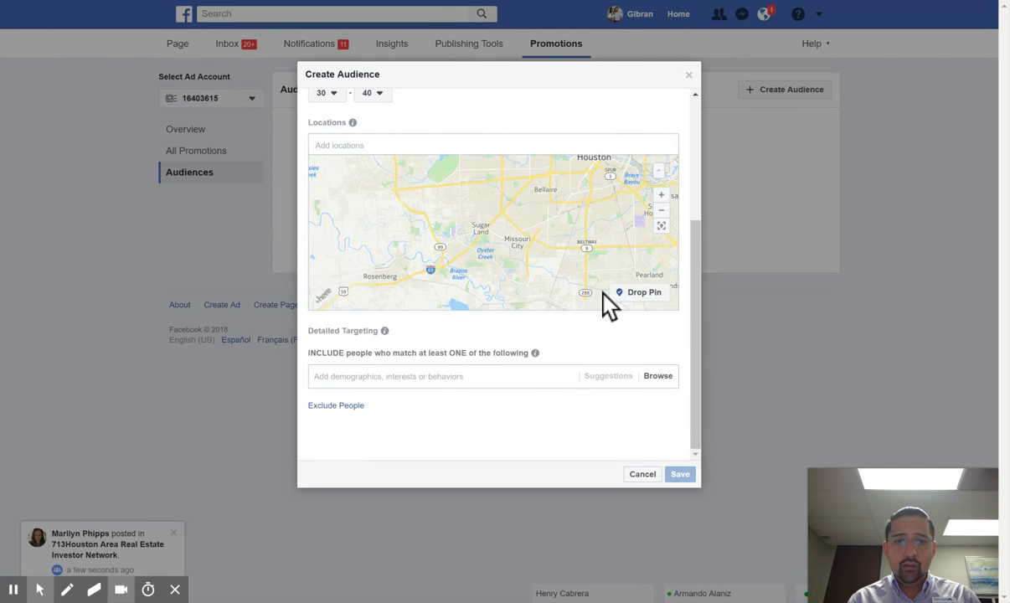
{"action": "left_click", "coordinate": [483, 231]}
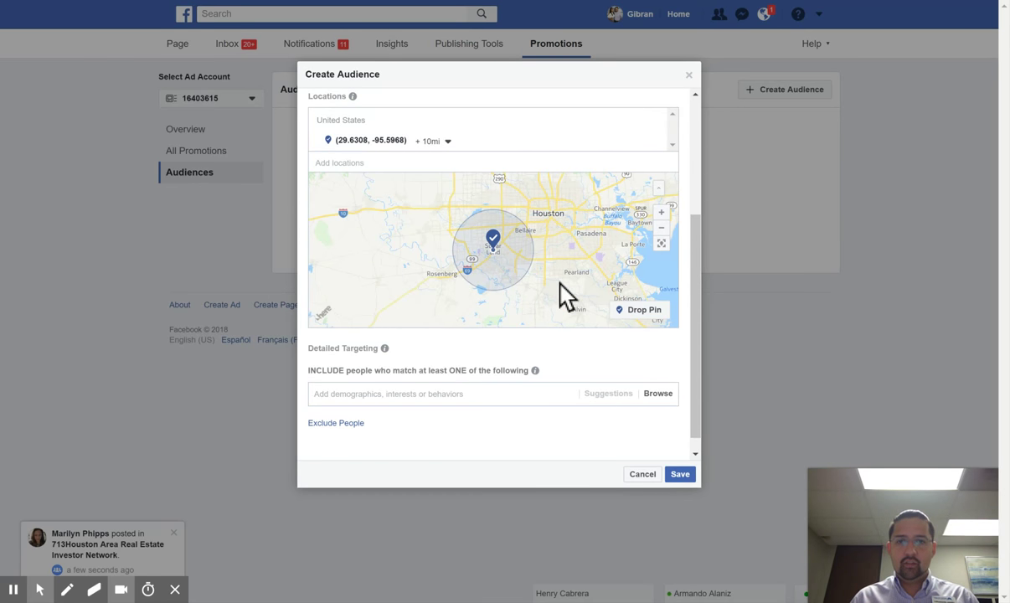
{"action": "left_click", "coordinate": [447, 141]}
{"action": "left_click_drag", "start_coordinate": [400, 164], "coordinate": [399, 164]}
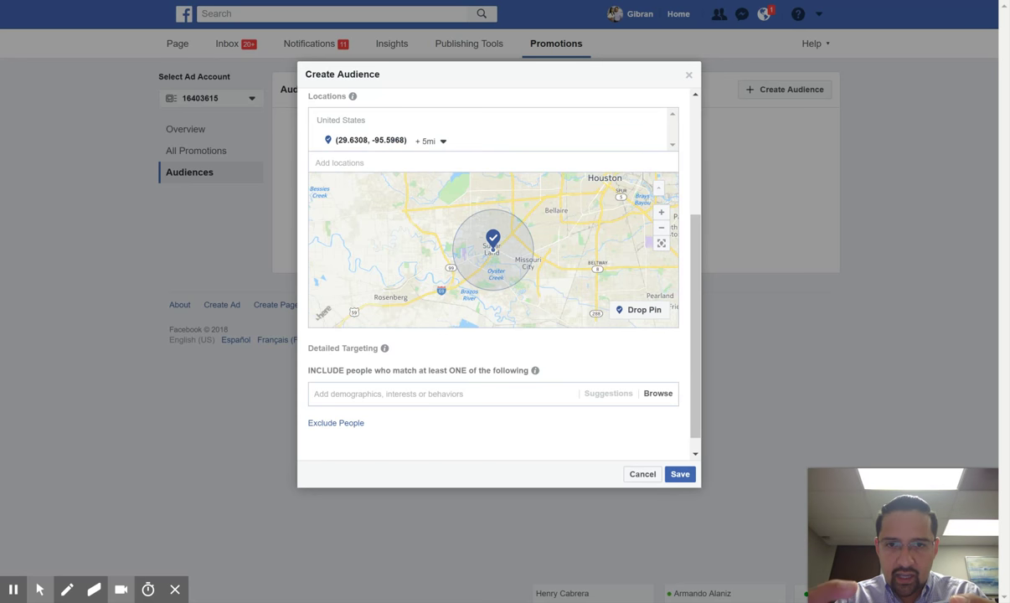
Drop a location pin in Greater Eastwood, just southeast of downtown Houston, and set its radius to 3 miles.
{"action": "left_click_drag", "start_coordinate": [599, 241], "coordinate": [421, 294]}
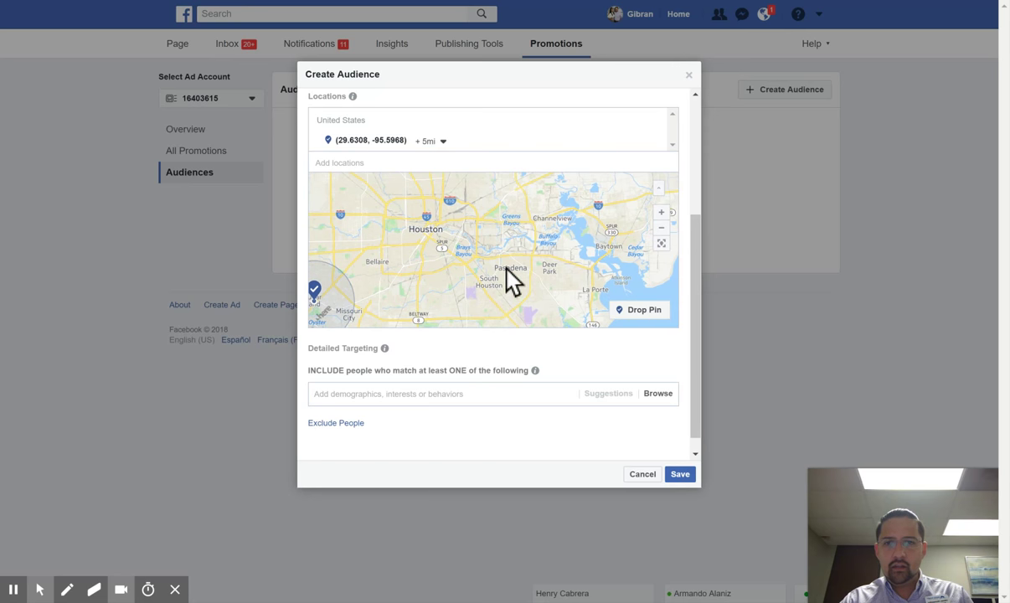
{"action": "left_click_drag", "start_coordinate": [502, 241], "coordinate": [505, 245]}
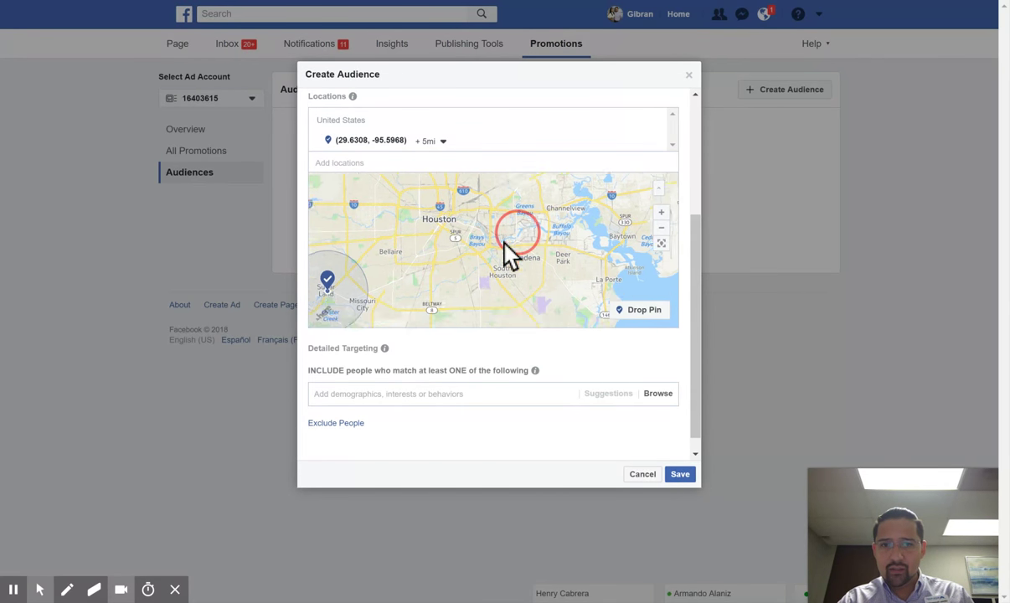
{"action": "double_click", "coordinate": [457, 254]}
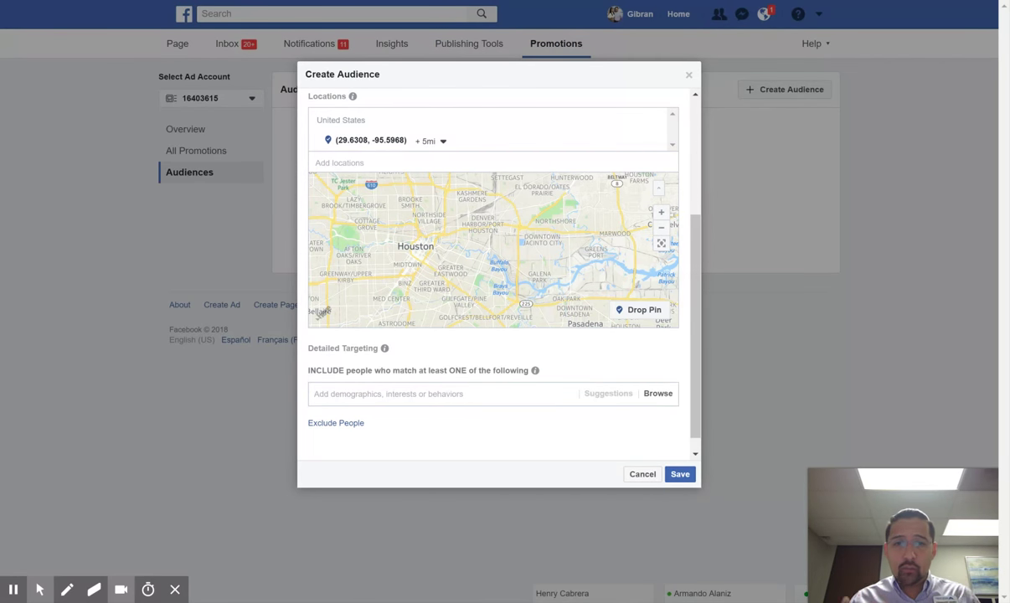
{"action": "left_click", "coordinate": [470, 274]}
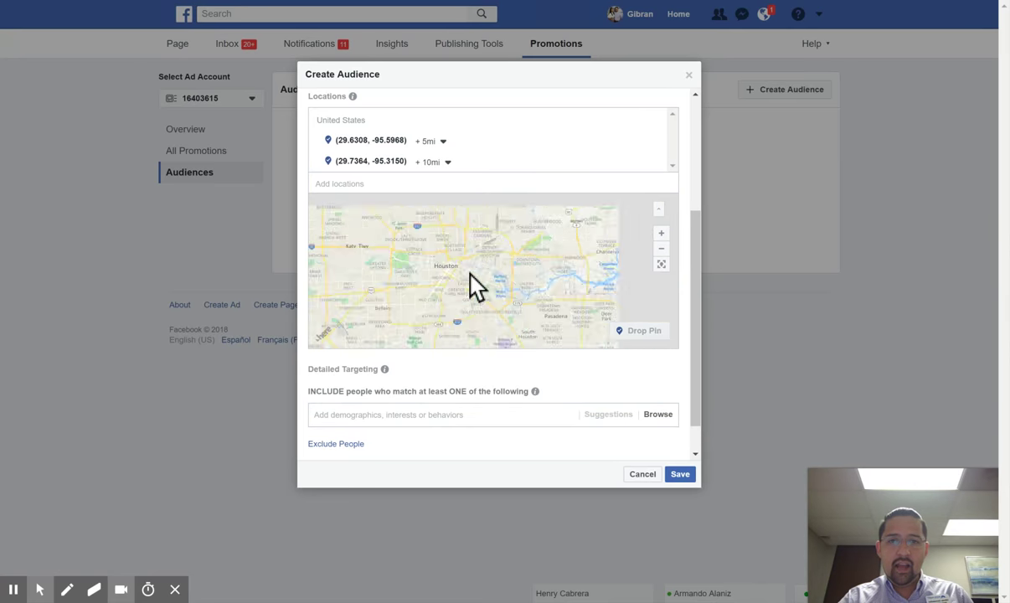
{"action": "left_click", "coordinate": [448, 162]}
{"action": "left_click_drag", "start_coordinate": [404, 184], "coordinate": [403, 181]}
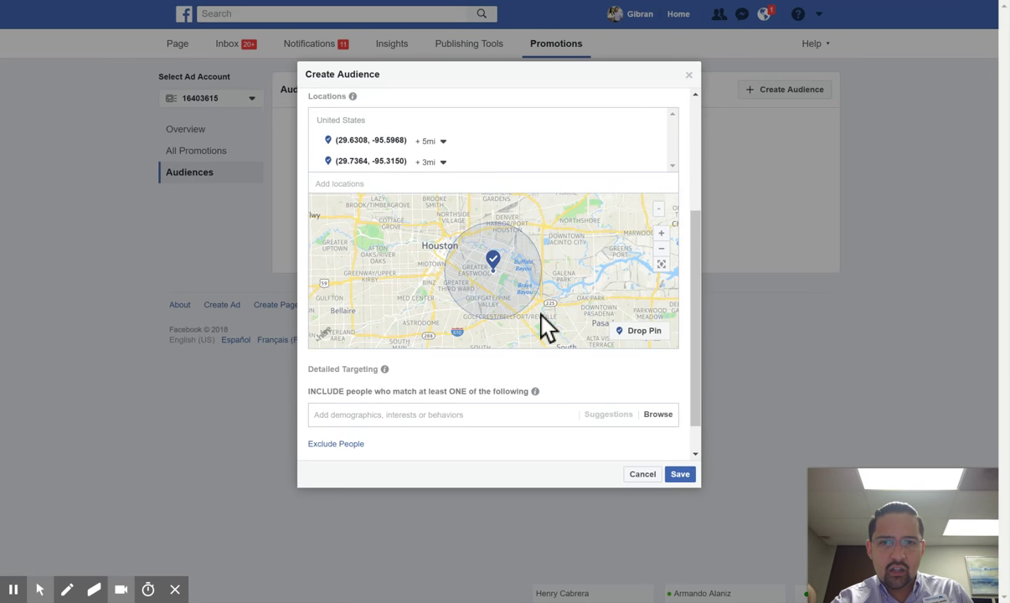
Reduce the Greater Eastwood pin's radius to 1 mile, and change it to 2 miles.
{"action": "left_click", "coordinate": [435, 163]}
{"action": "left_click", "coordinate": [397, 183]}
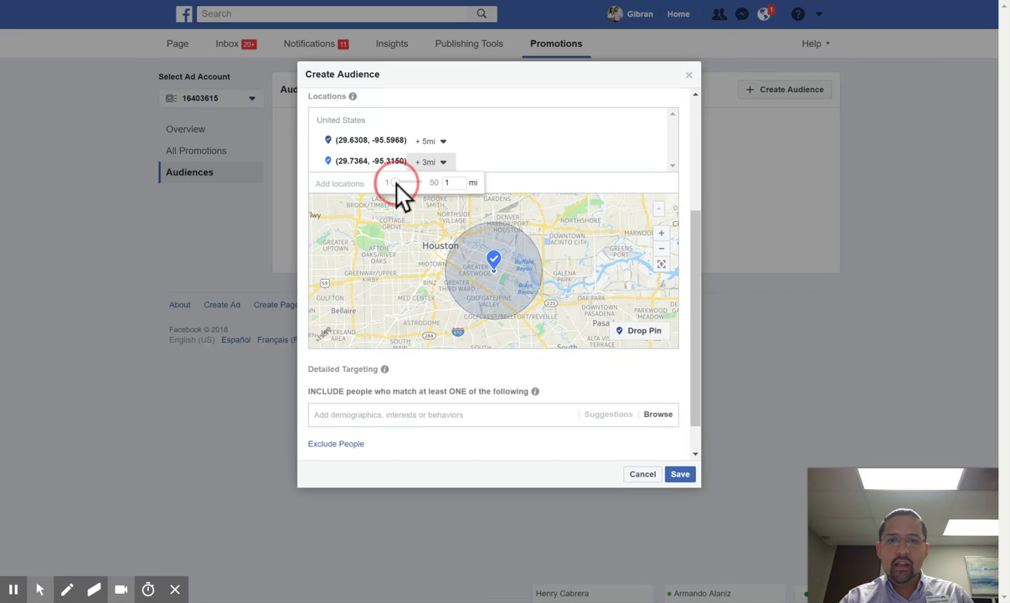
{"action": "left_click", "coordinate": [441, 163]}
{"action": "left_click", "coordinate": [474, 183]}
{"action": "key", "text": "BackSpace"}
{"action": "type", "text": "2"}
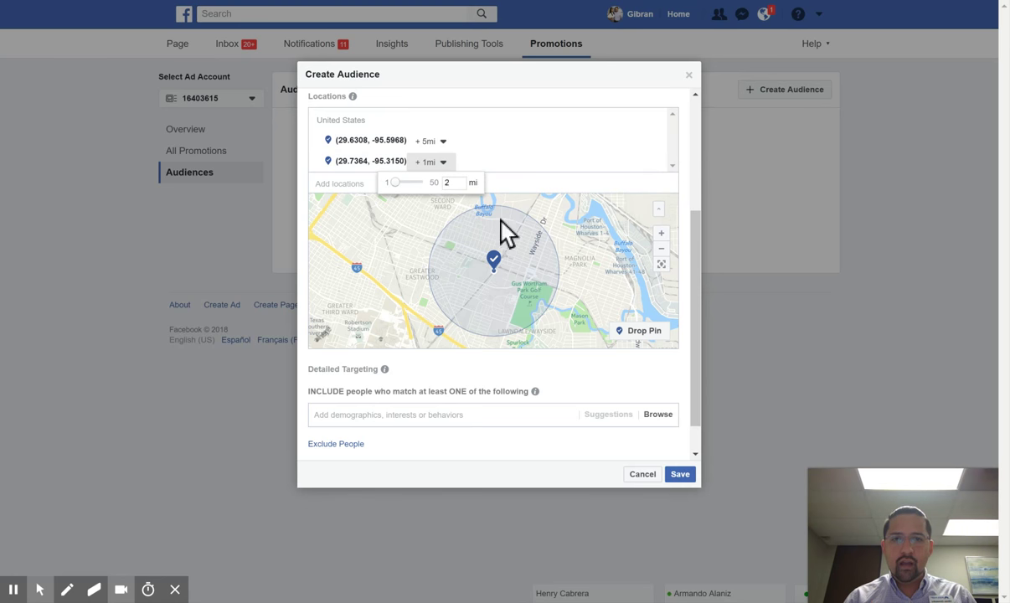
{"action": "key", "text": "Return"}
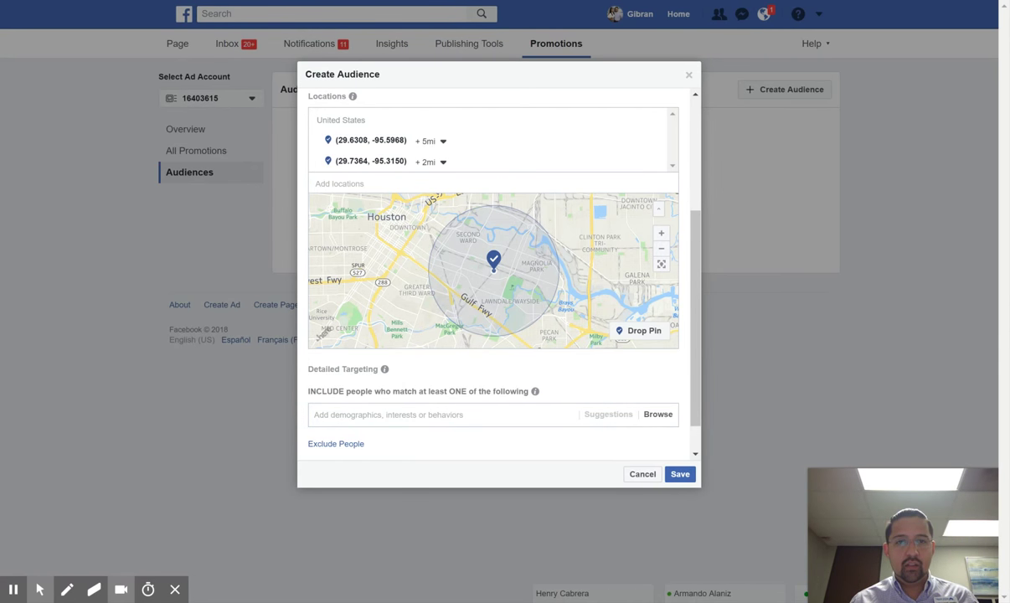
Set the radius of the Greater Eastwood location pin to 3 miles.
{"action": "left_click", "coordinate": [442, 161]}
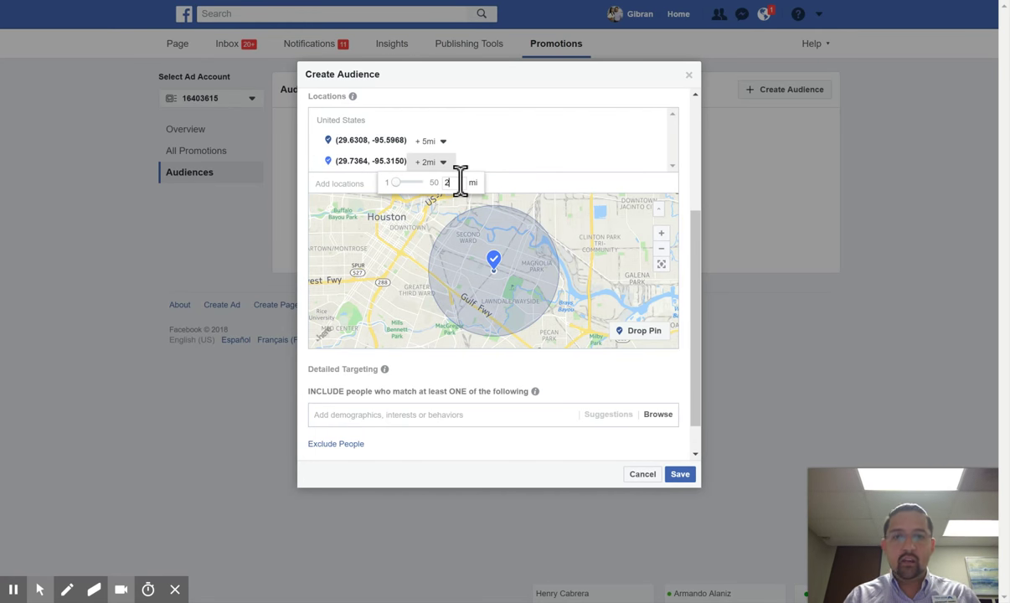
{"action": "key", "text": "BackSpace"}
{"action": "type", "text": "3"}
{"action": "key", "text": "Return"}
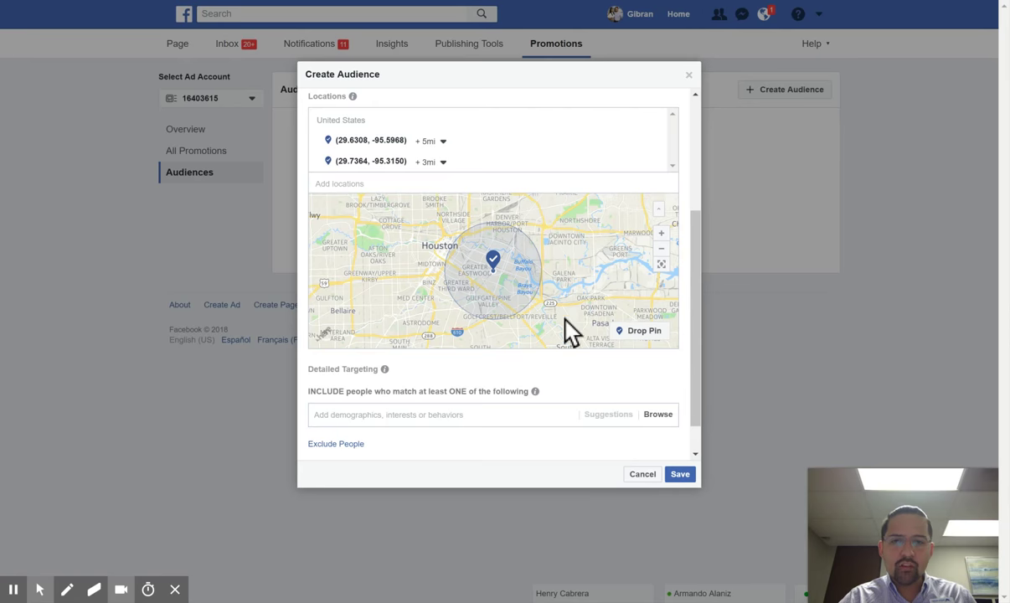
Browse the Demographics categories available for including people in the audience's detailed targeting.
{"action": "scroll", "coordinate": [563, 311], "scroll_direction": "down", "scroll_amount": 1}
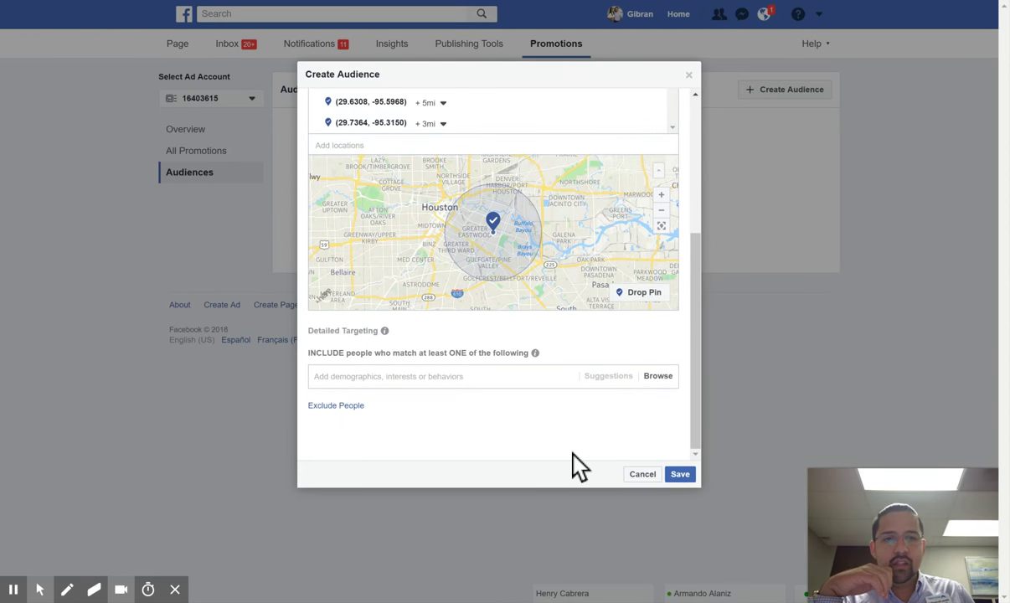
{"action": "left_click", "coordinate": [463, 371]}
{"action": "left_click", "coordinate": [464, 339]}
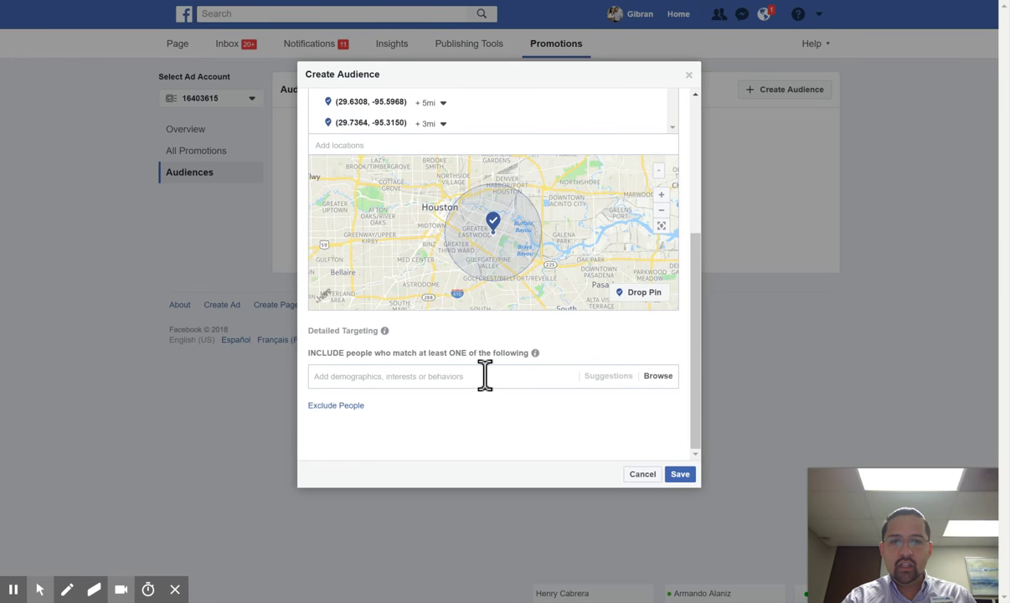
{"action": "left_click", "coordinate": [667, 378]}
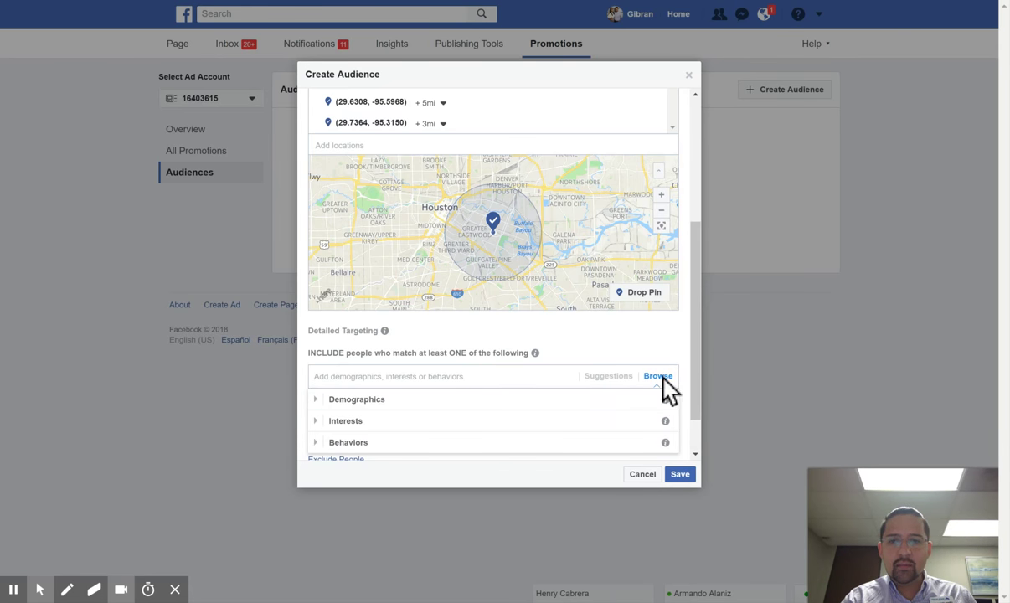
{"action": "left_click", "coordinate": [317, 400]}
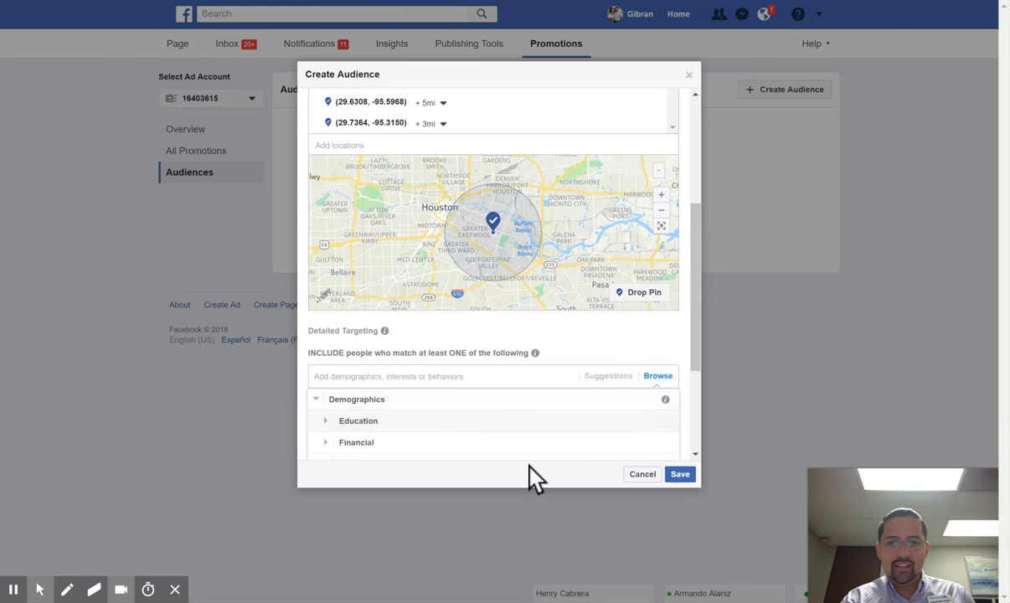
{"action": "scroll", "coordinate": [540, 432], "scroll_direction": "down", "scroll_amount": 1}
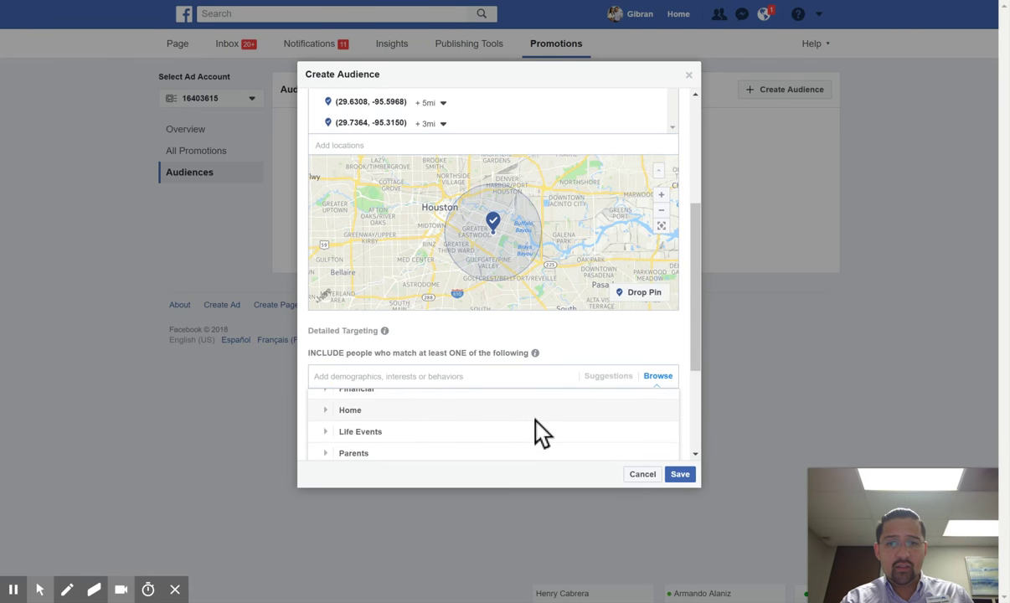
{"action": "scroll", "coordinate": [700, 309], "scroll_direction": "down", "scroll_amount": 2}
{"action": "left_click", "coordinate": [699, 309]}
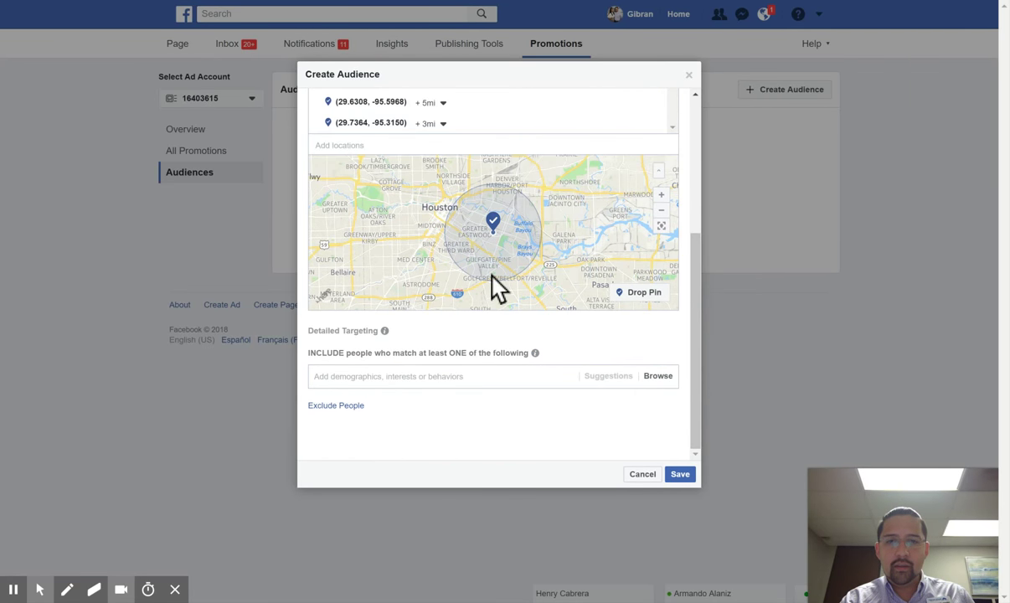
{"action": "left_click", "coordinate": [651, 381]}
{"action": "left_click", "coordinate": [460, 346]}
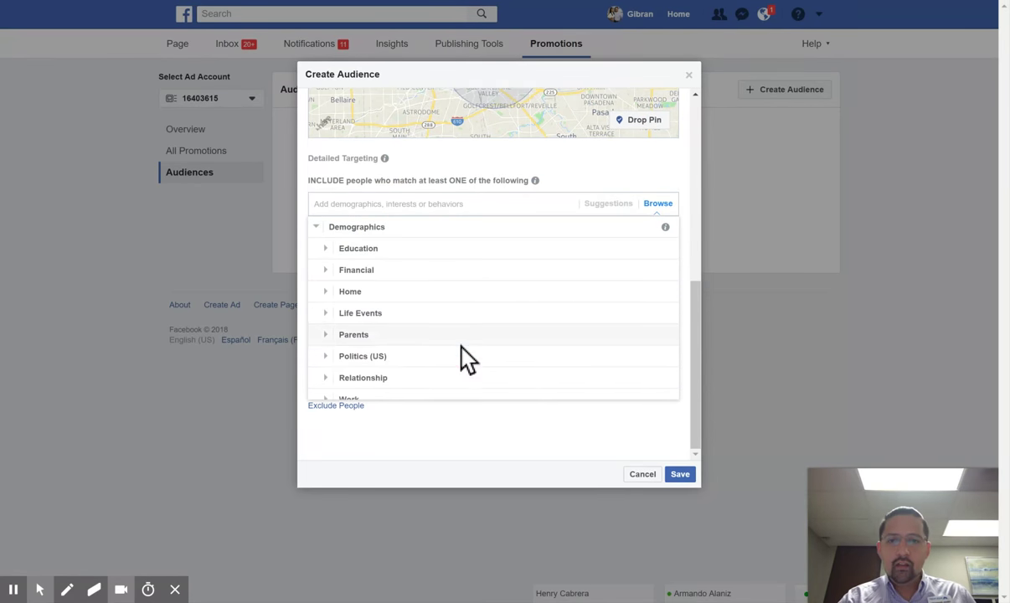
Include the financial income brackets $75,000 - $99,999, $100,000 - $124,999 and $125,000 - $149,999 in the detailed targeting.
{"action": "left_click", "coordinate": [326, 270]}
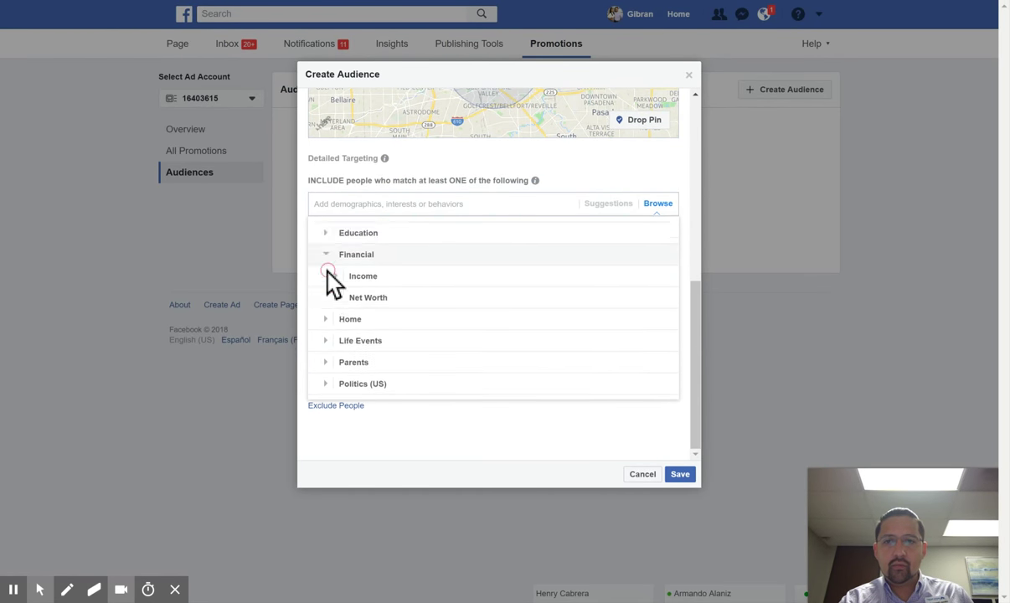
{"action": "left_click", "coordinate": [333, 243]}
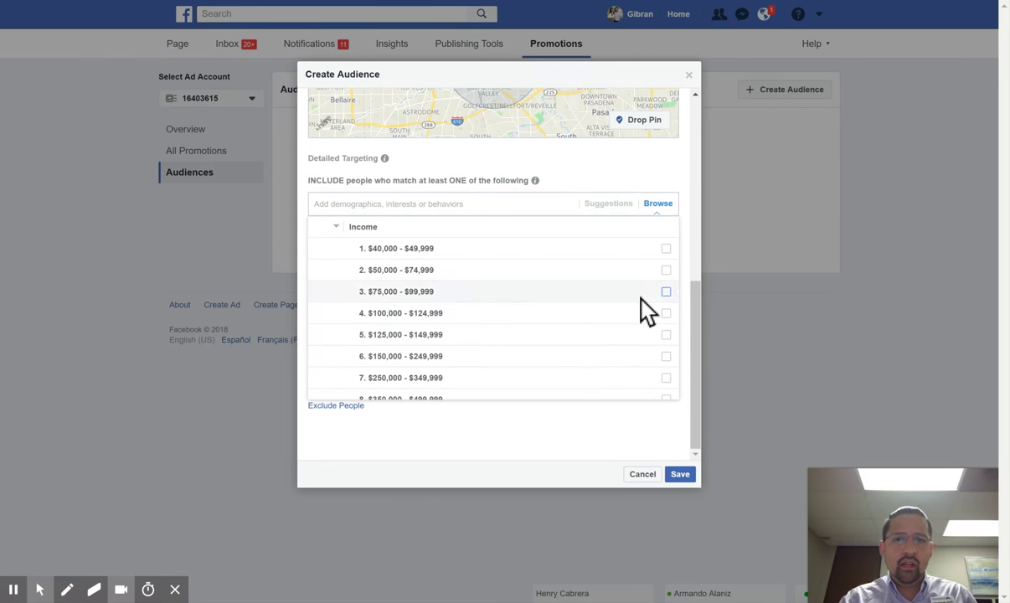
{"action": "left_click", "coordinate": [667, 314]}
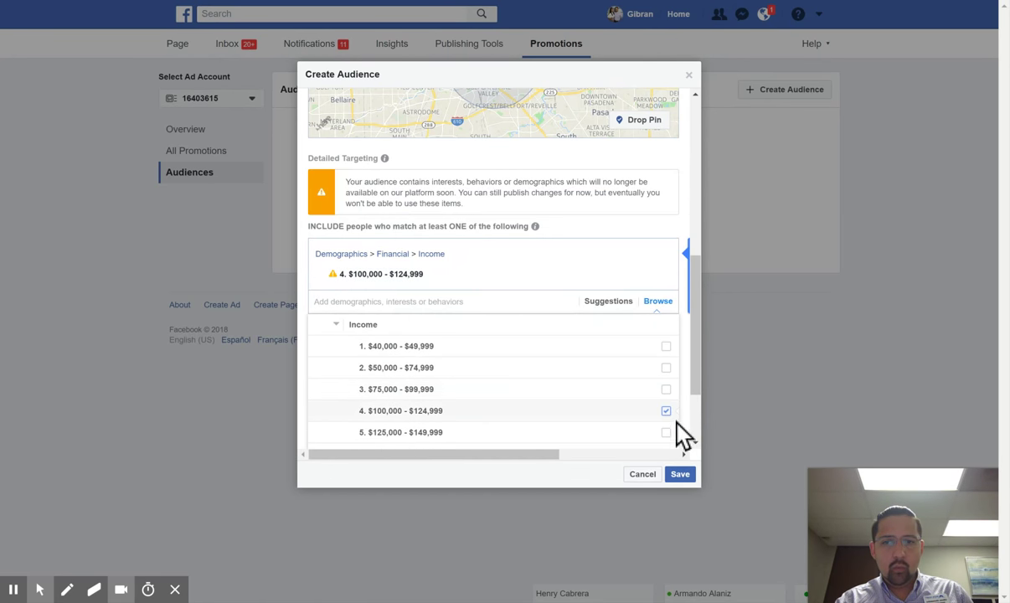
{"action": "left_click", "coordinate": [666, 389]}
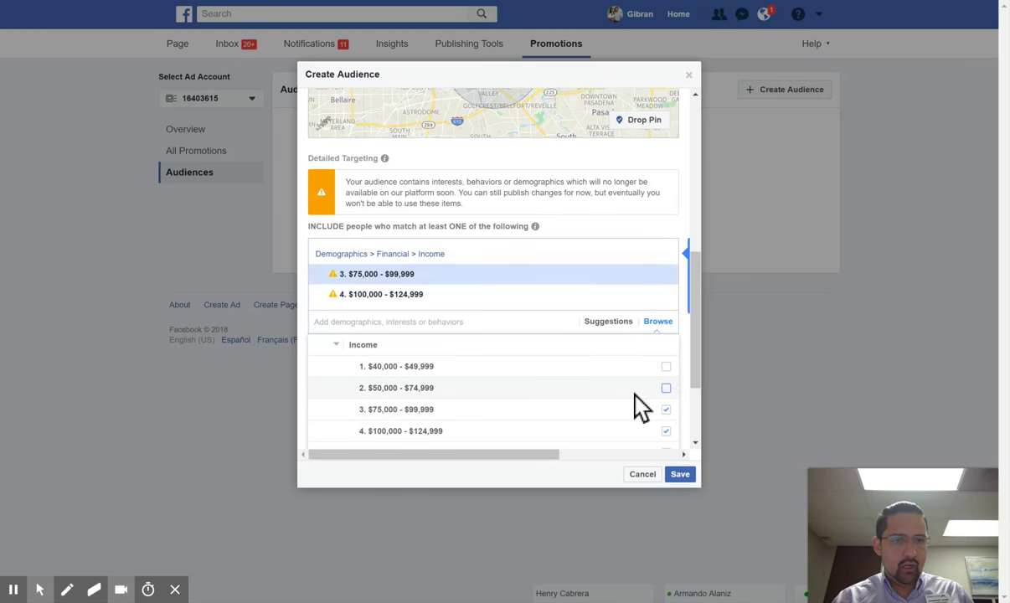
{"action": "scroll", "coordinate": [635, 396], "scroll_direction": "down", "scroll_amount": 2}
{"action": "left_click", "coordinate": [665, 411]}
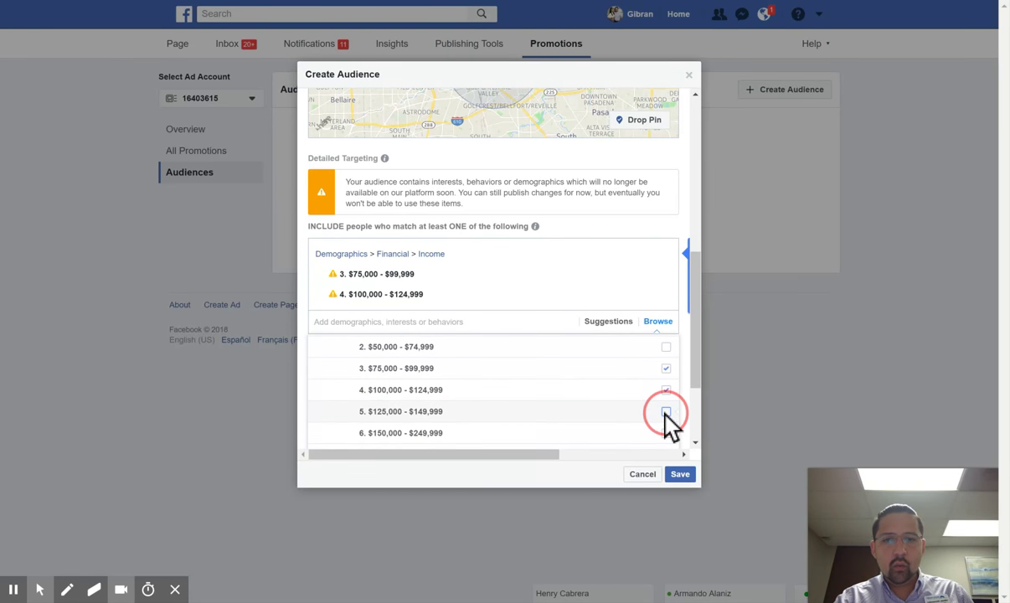
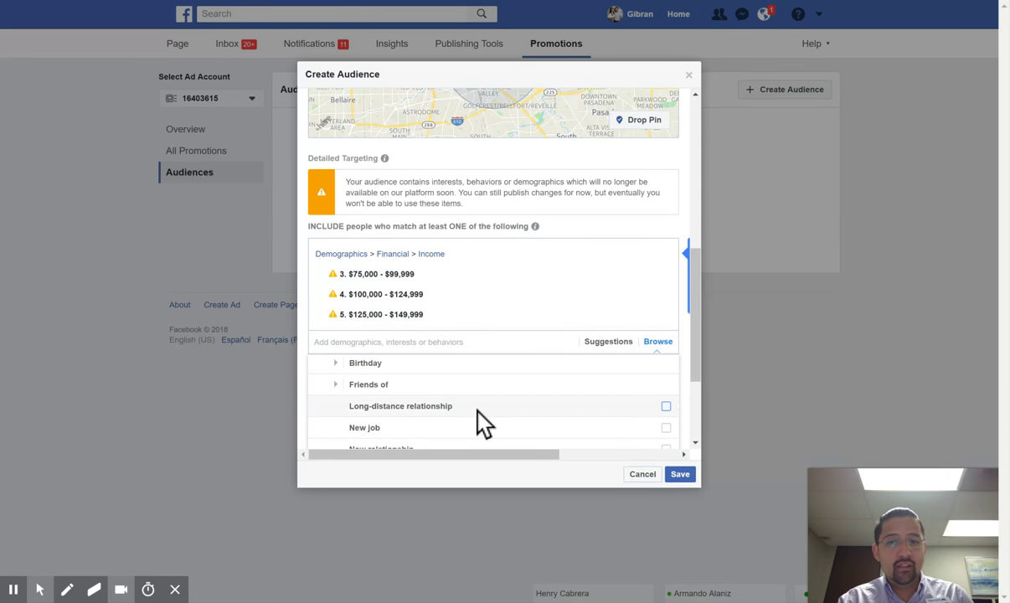
Include the Newlywed (1 year) life event in the audience's detailed targeting.
{"action": "scroll", "coordinate": [476, 409], "scroll_direction": "down", "scroll_amount": 1}
{"action": "scroll", "coordinate": [485, 423], "scroll_direction": "down", "scroll_amount": 1}
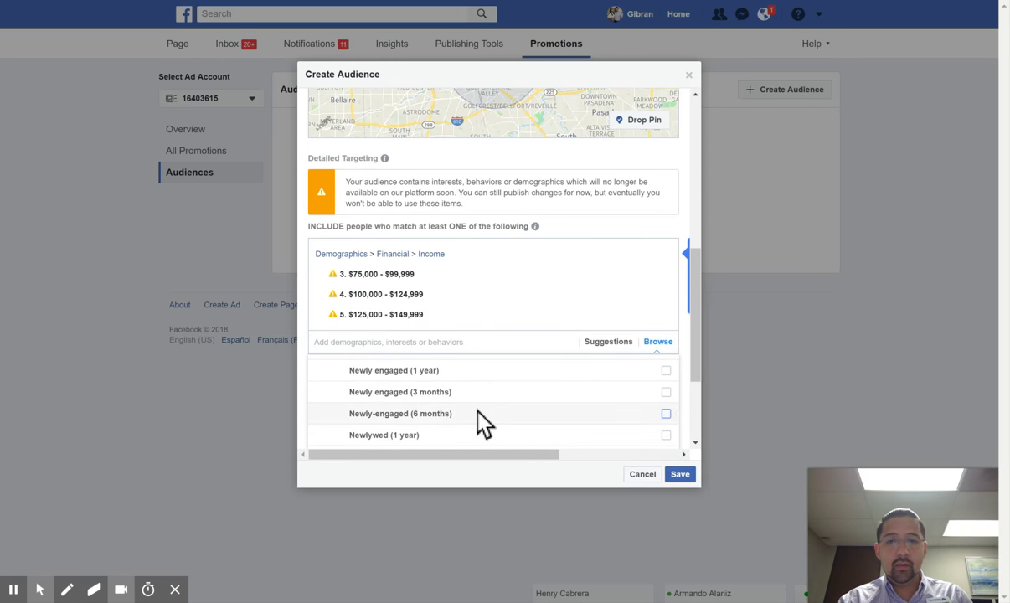
{"action": "scroll", "coordinate": [478, 414], "scroll_direction": "up", "scroll_amount": 1}
{"action": "scroll", "coordinate": [478, 414], "scroll_direction": "down", "scroll_amount": 1}
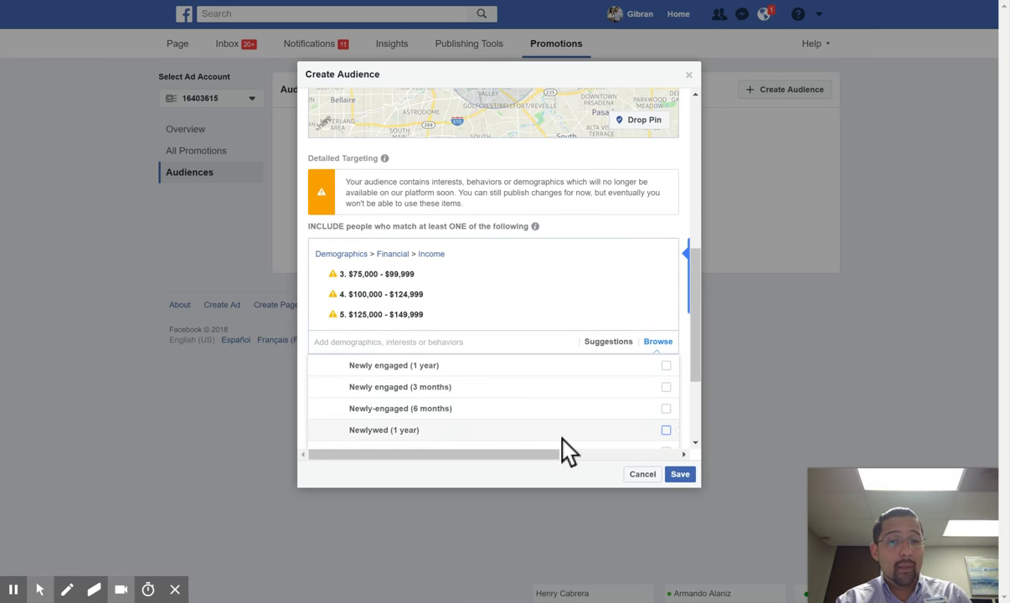
{"action": "scroll", "coordinate": [563, 448], "scroll_direction": "down", "scroll_amount": 1}
{"action": "scroll", "coordinate": [561, 447], "scroll_direction": "down", "scroll_amount": 1}
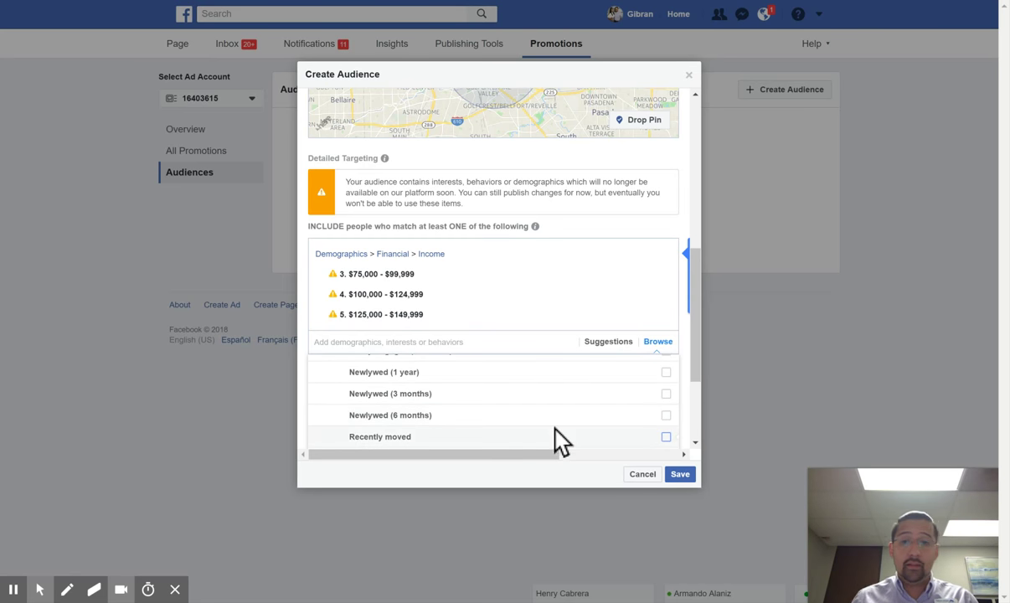
{"action": "left_click", "coordinate": [666, 375]}
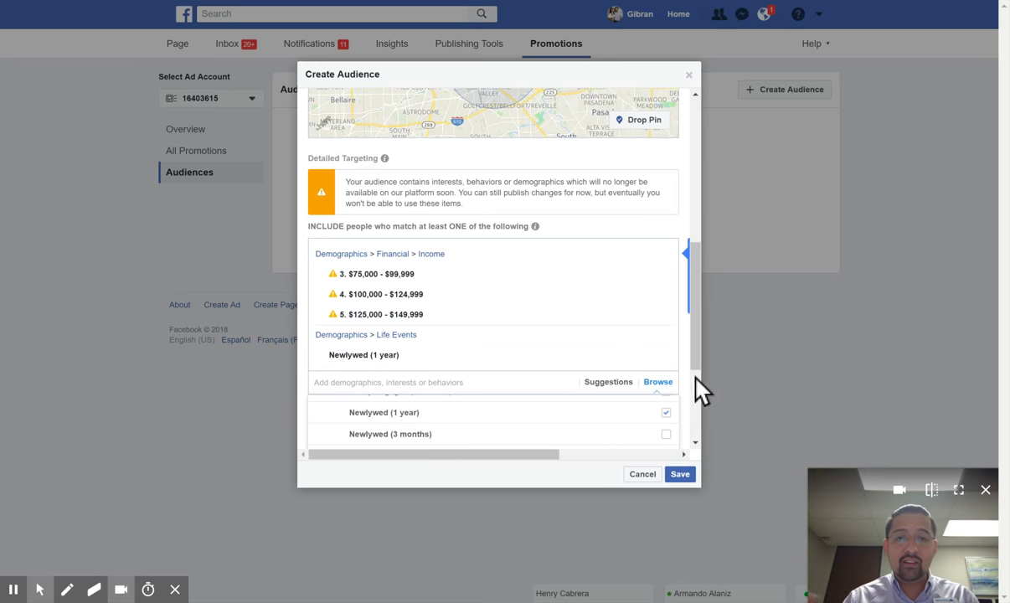
Include Parents (All) from the All Parents demographics in the audience's detailed targeting.
{"action": "scroll", "coordinate": [615, 417], "scroll_direction": "down", "scroll_amount": 1}
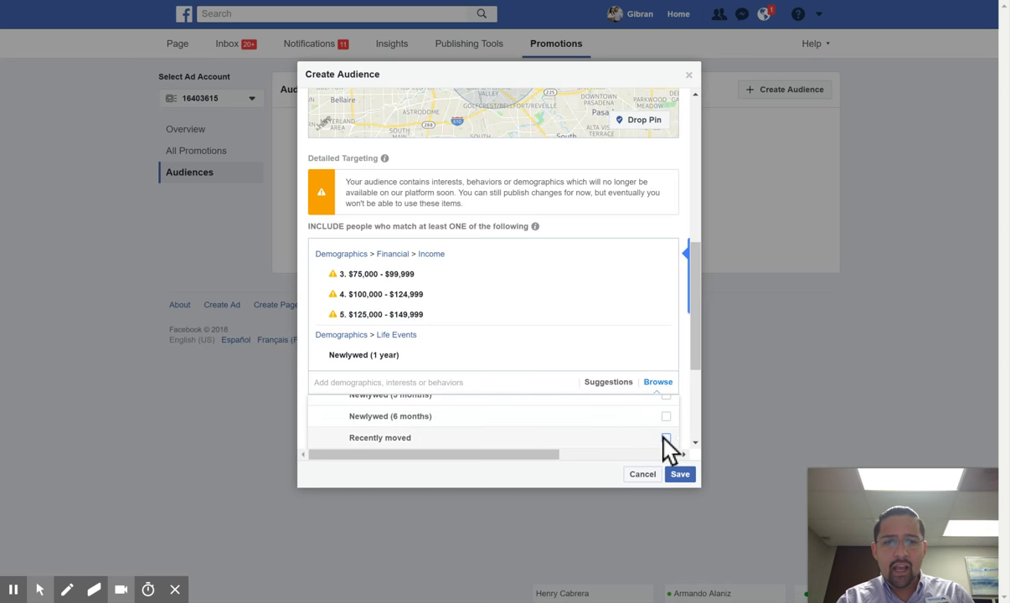
{"action": "scroll", "coordinate": [481, 409], "scroll_direction": "down", "scroll_amount": 1}
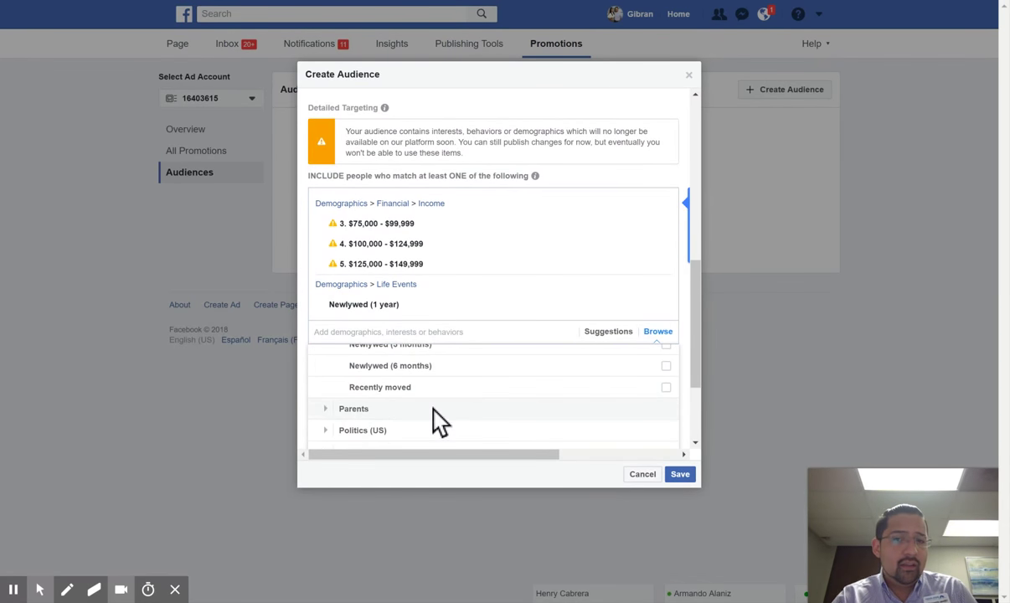
{"action": "left_click", "coordinate": [326, 410]}
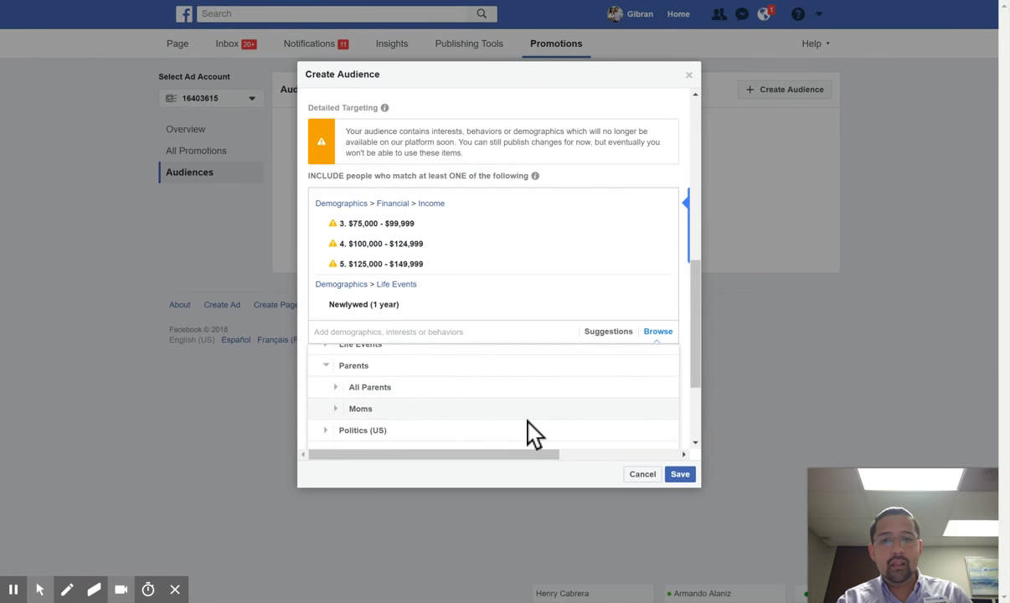
{"action": "left_click", "coordinate": [334, 386]}
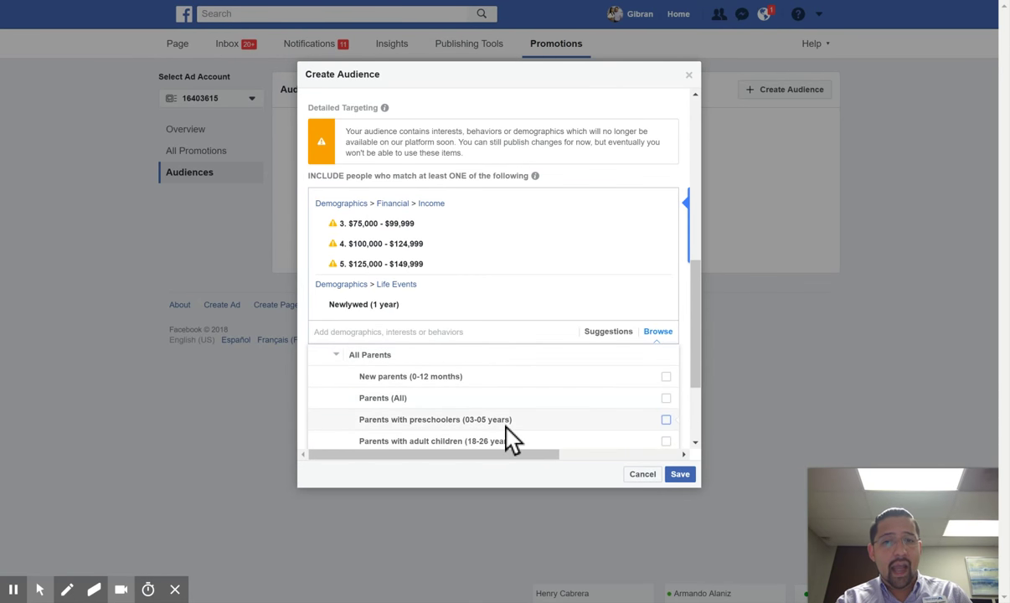
{"action": "scroll", "coordinate": [510, 434], "scroll_direction": "down", "scroll_amount": 1}
{"action": "left_click", "coordinate": [666, 358]}
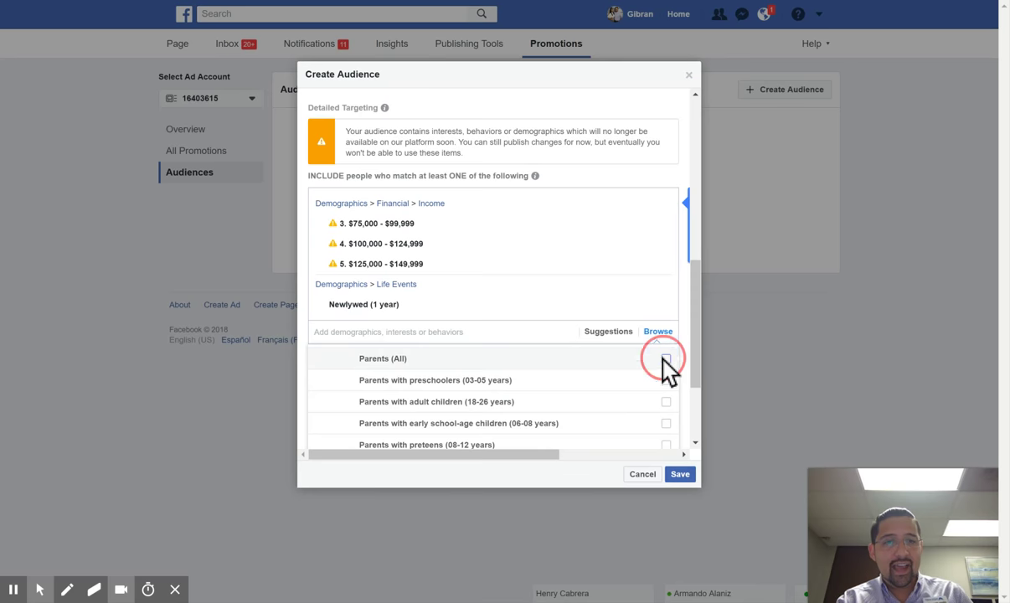
Open the criteria for excluding people from the audience in the detailed targeting.
{"action": "mouse_move", "coordinate": [582, 232]}
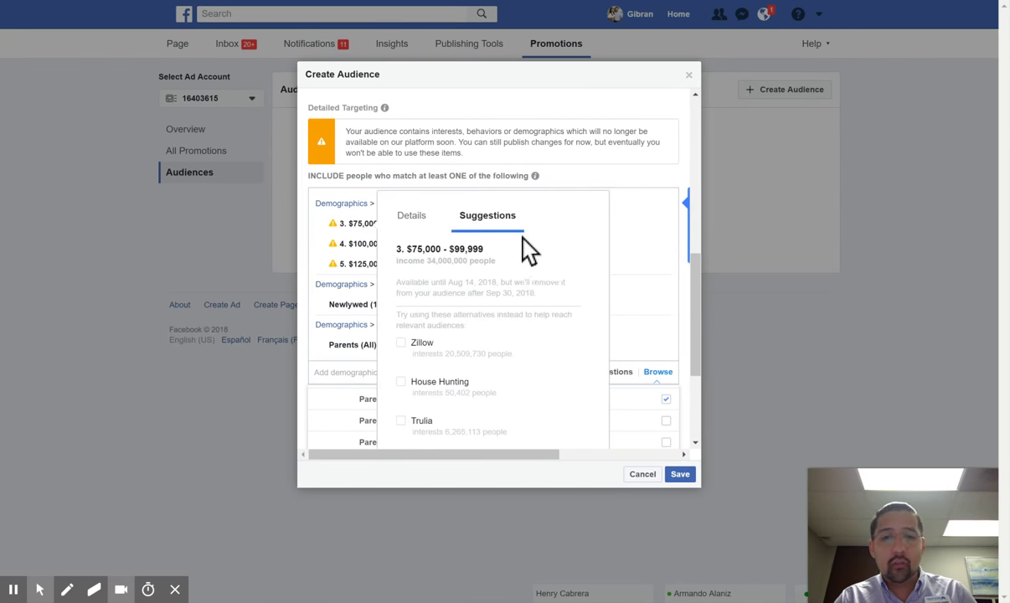
{"action": "left_click_drag", "start_coordinate": [699, 282], "coordinate": [695, 368]}
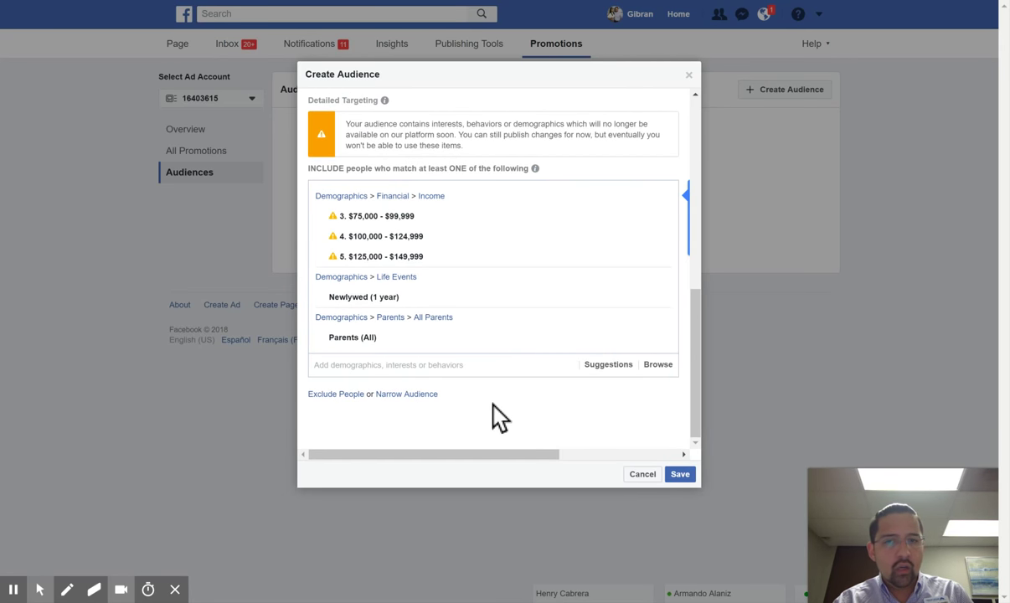
{"action": "left_click", "coordinate": [338, 396]}
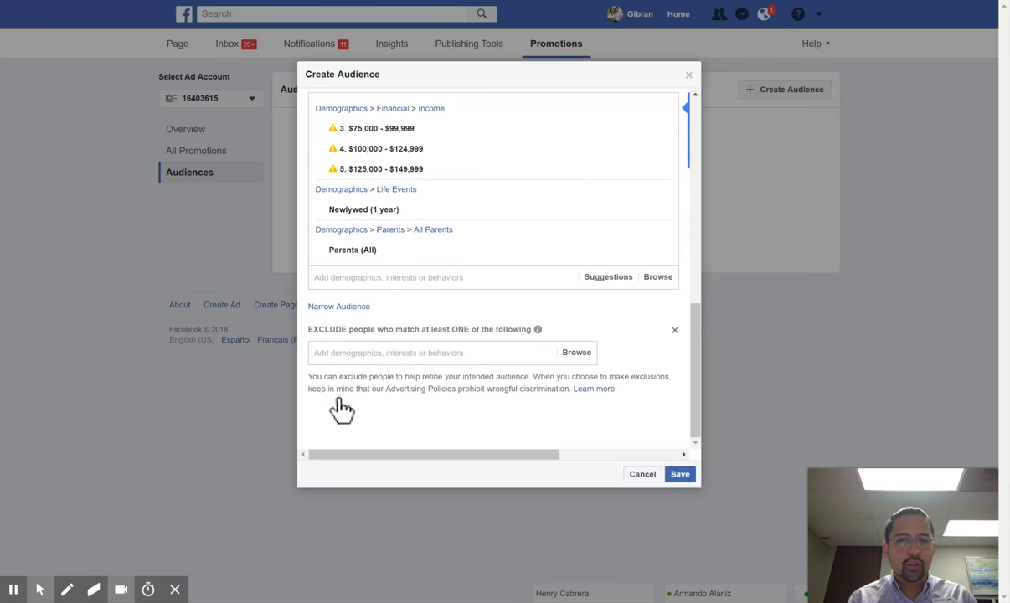
Exclude people whose employer is National Association of REALTORS® from the audience, searching the exclusion criteria for Realtors.
{"action": "left_click", "coordinate": [470, 348]}
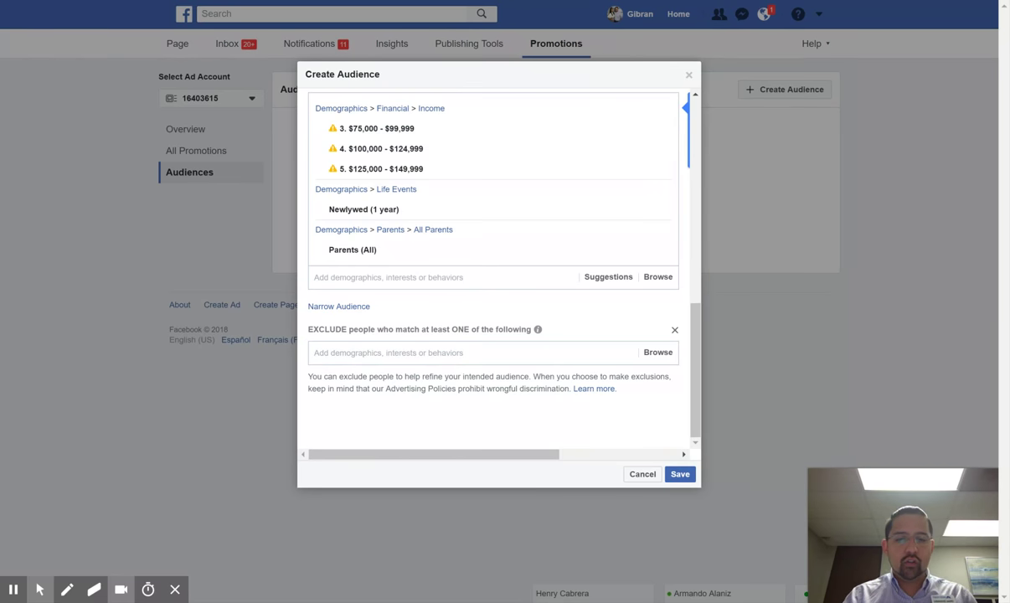
{"action": "type", "text": "Realtors"}
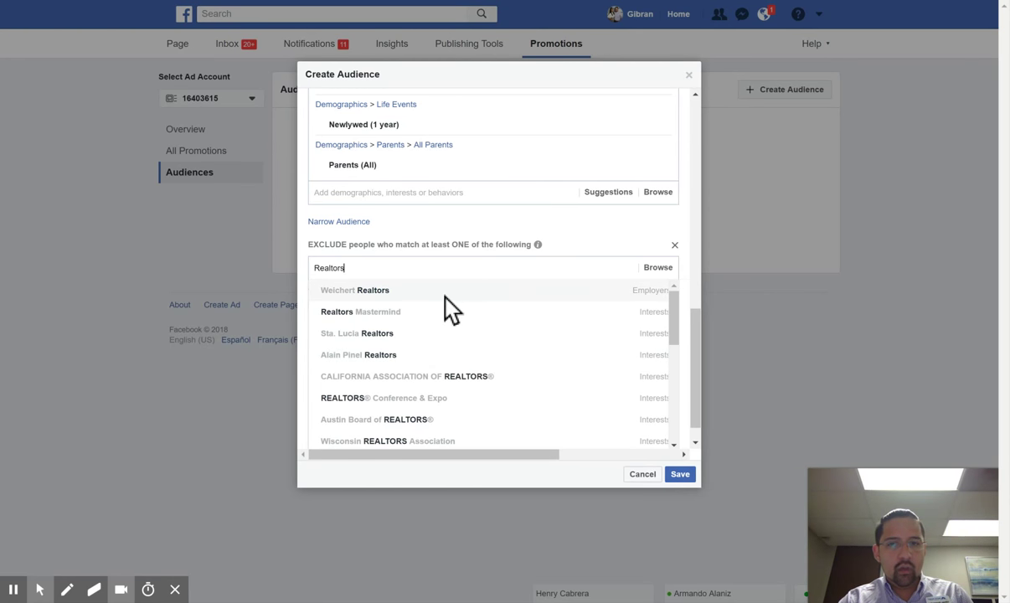
{"action": "scroll", "coordinate": [494, 411], "scroll_direction": "down", "scroll_amount": 2}
{"action": "scroll", "coordinate": [495, 416], "scroll_direction": "down", "scroll_amount": 5}
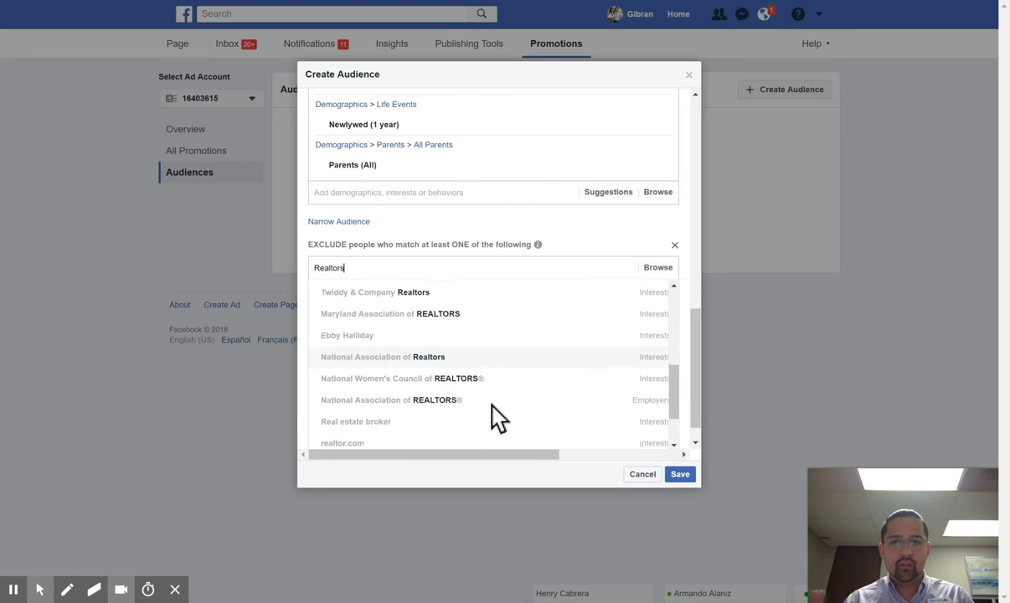
{"action": "scroll", "coordinate": [469, 413], "scroll_direction": "down", "scroll_amount": 1}
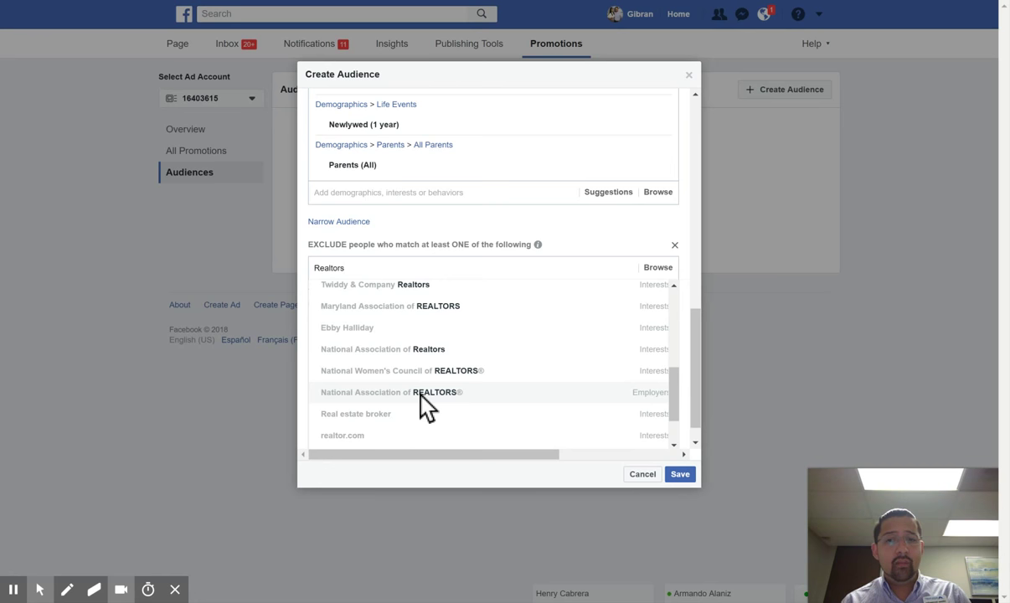
{"action": "left_click", "coordinate": [421, 393]}
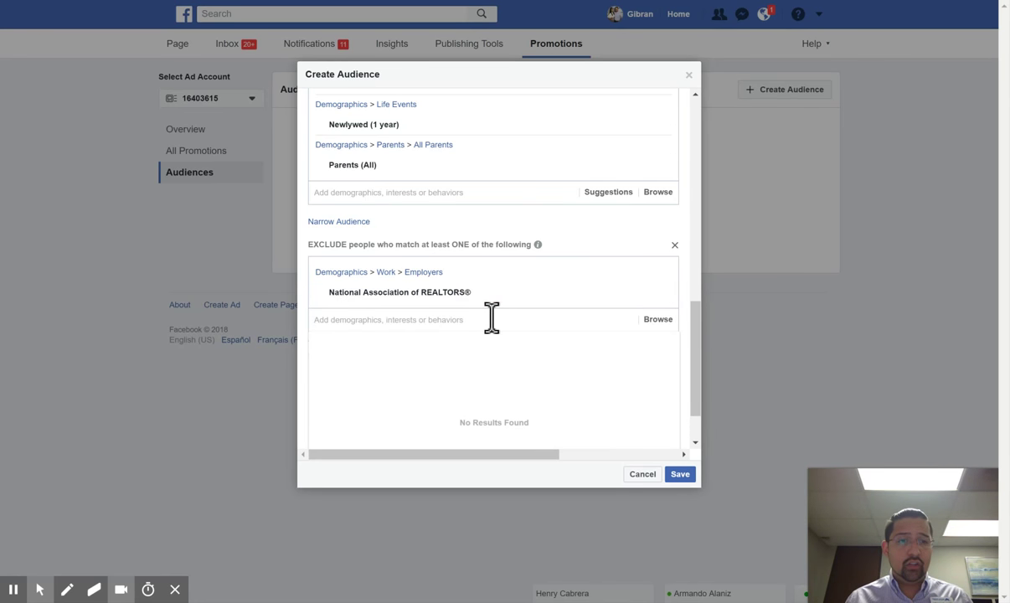
{"action": "type", "text": "Realtor"}
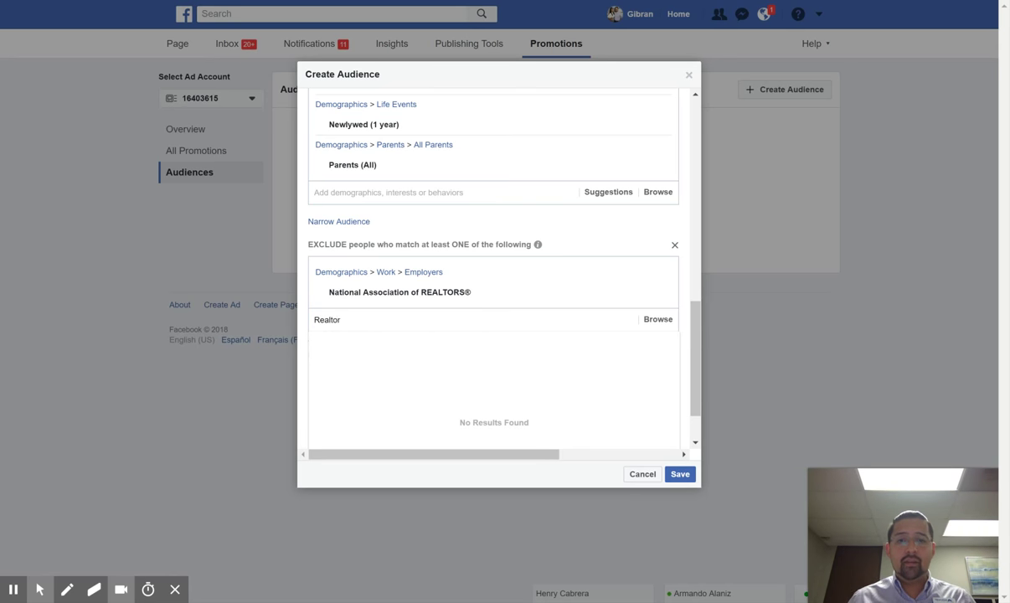
{"action": "scroll", "coordinate": [617, 427], "scroll_direction": "down", "scroll_amount": 1}
{"action": "scroll", "coordinate": [620, 429], "scroll_direction": "down", "scroll_amount": 1}
{"action": "mouse_move", "coordinate": [545, 458]}
{"action": "left_mouse_down"}
{"action": "mouse_move", "coordinate": [554, 458]}
{"action": "mouse_move", "coordinate": [545, 457]}
{"action": "left_mouse_up"}
{"action": "left_click", "coordinate": [505, 450]}
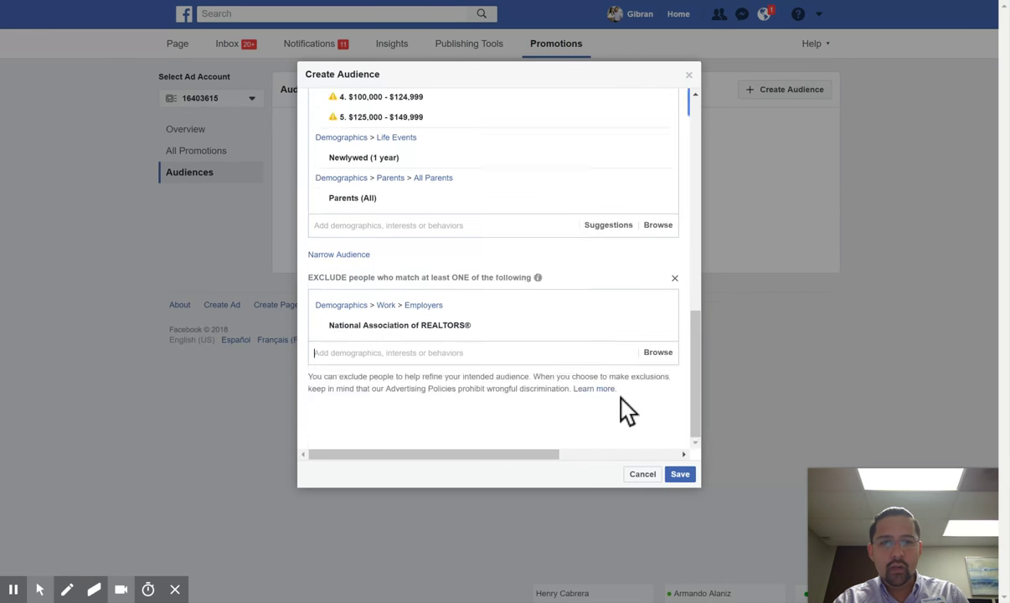
{"action": "left_click", "coordinate": [694, 354]}
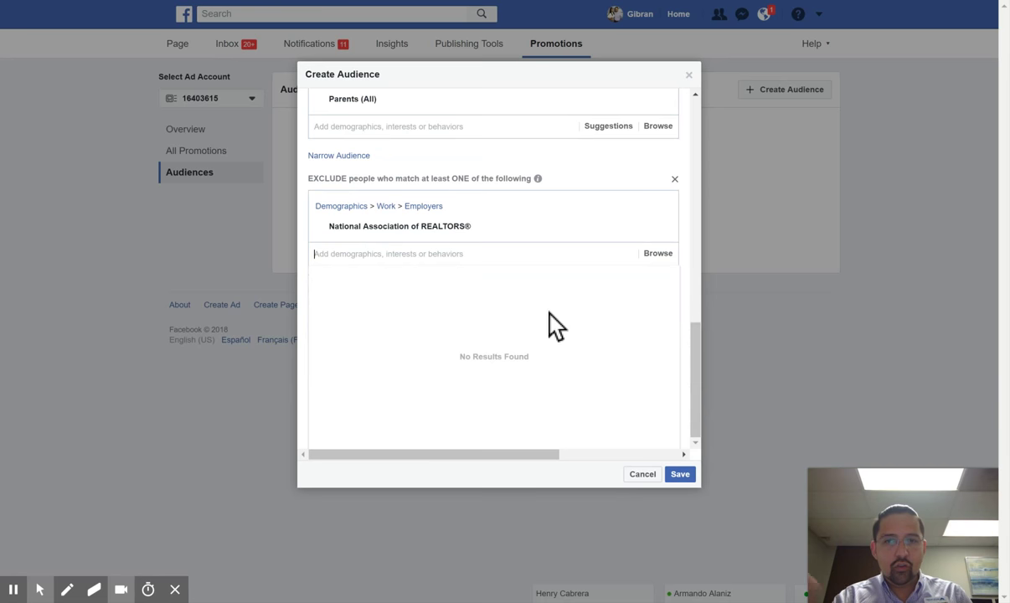
Exclude people with the Real estate broker interest from the audience, searching the exclusion criteria for Realtor.
{"action": "left_click", "coordinate": [416, 252]}
{"action": "type", "text": "Realtor"}
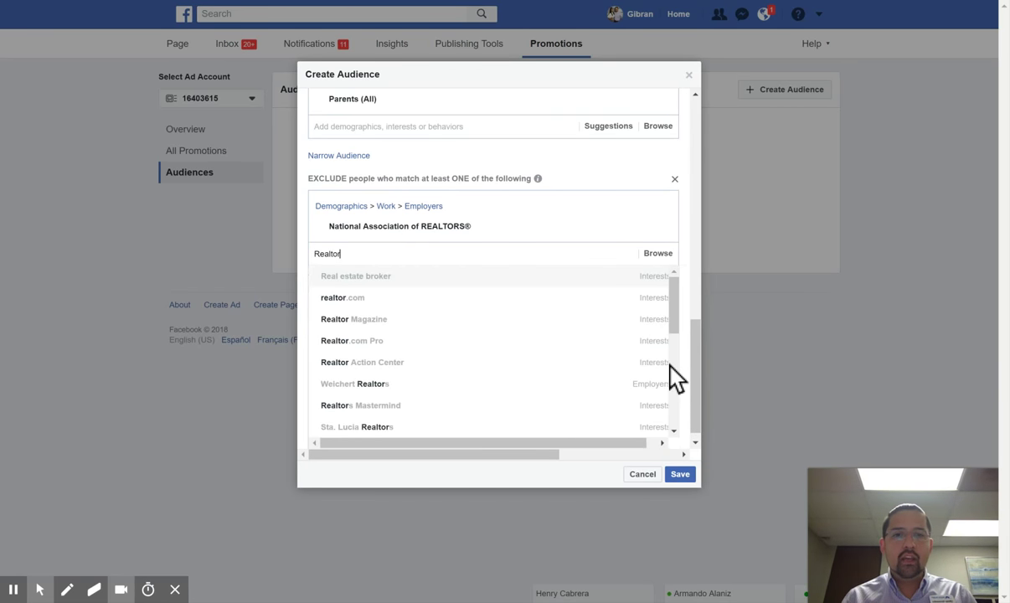
{"action": "left_click", "coordinate": [678, 322]}
{"action": "scroll", "coordinate": [678, 325], "scroll_direction": "down", "scroll_amount": 5}
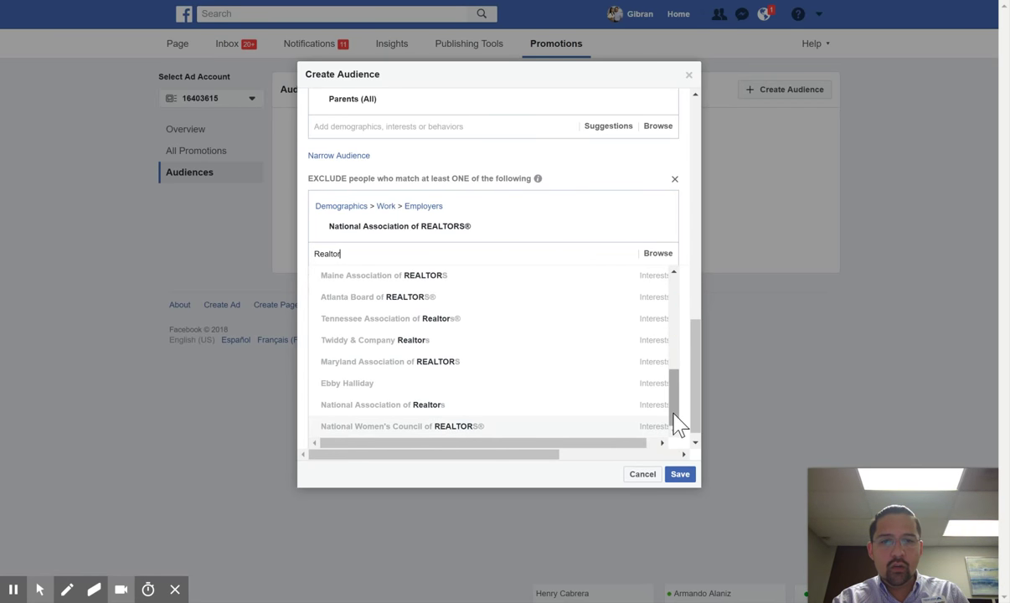
{"action": "scroll", "coordinate": [678, 419], "scroll_direction": "up", "scroll_amount": 10}
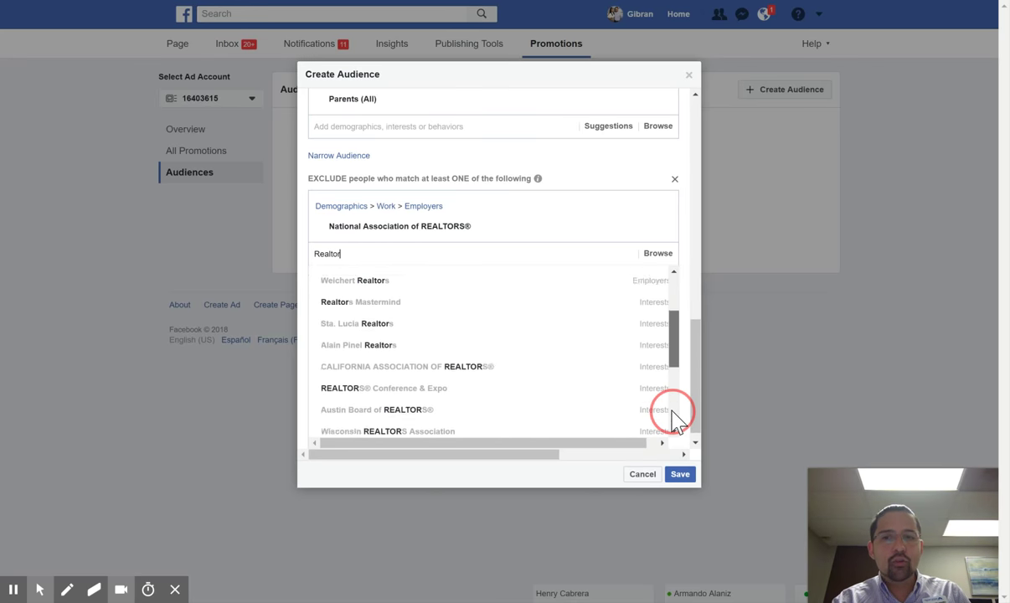
{"action": "scroll", "coordinate": [679, 419], "scroll_direction": "up", "scroll_amount": 2}
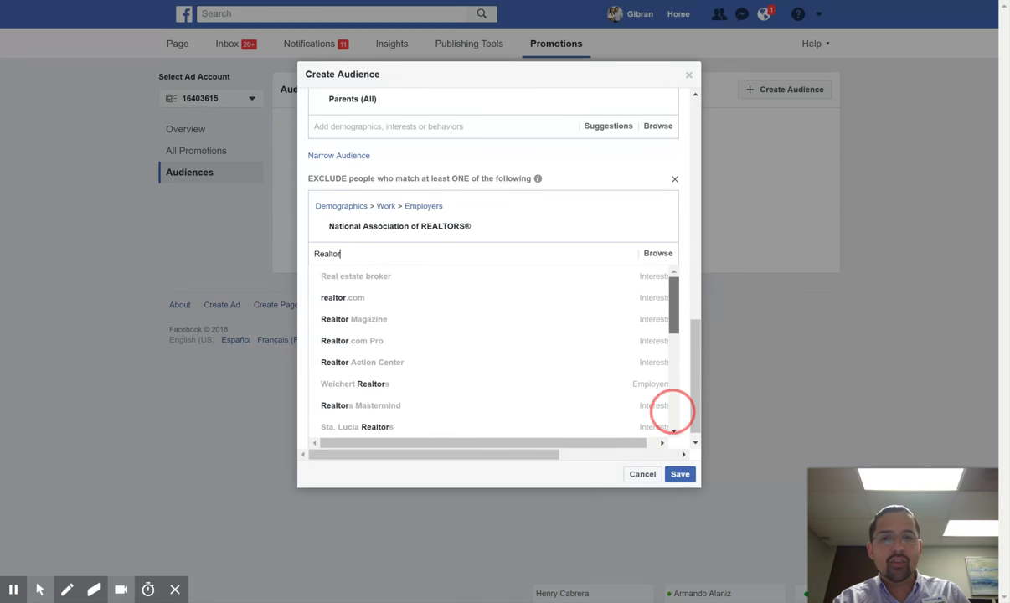
{"action": "left_click", "coordinate": [364, 277]}
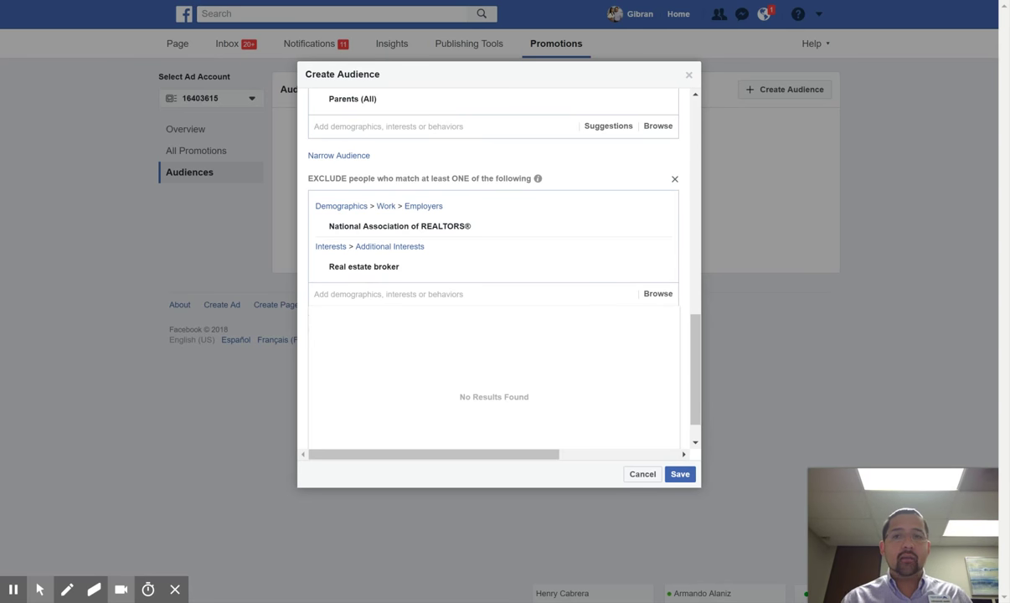
Open the narrowing criteria that people must also match, leave them empty, and save the audience.
{"action": "scroll", "coordinate": [564, 173], "scroll_direction": "up", "scroll_amount": 1}
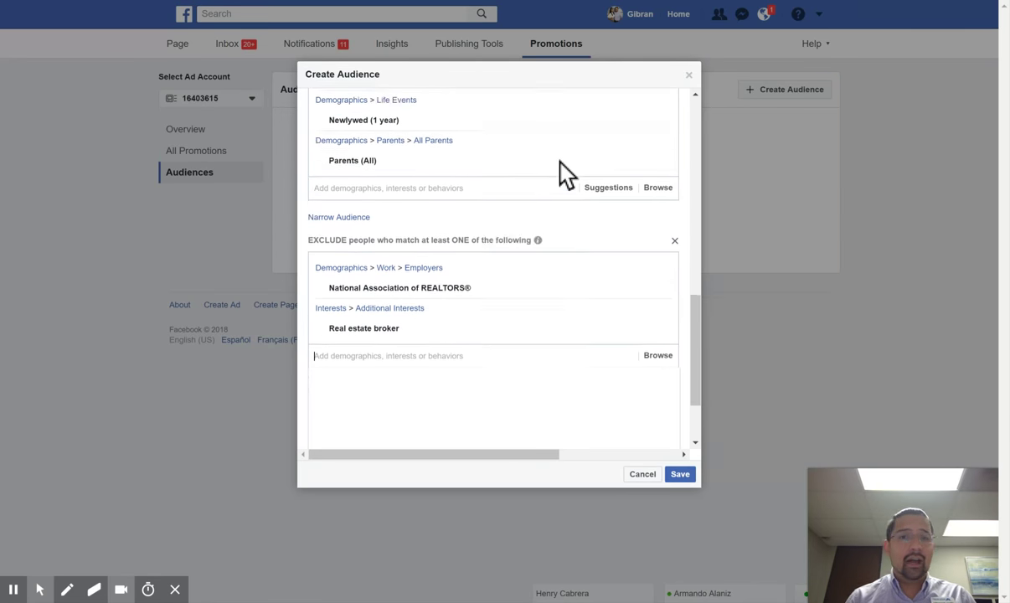
{"action": "left_click", "coordinate": [335, 236]}
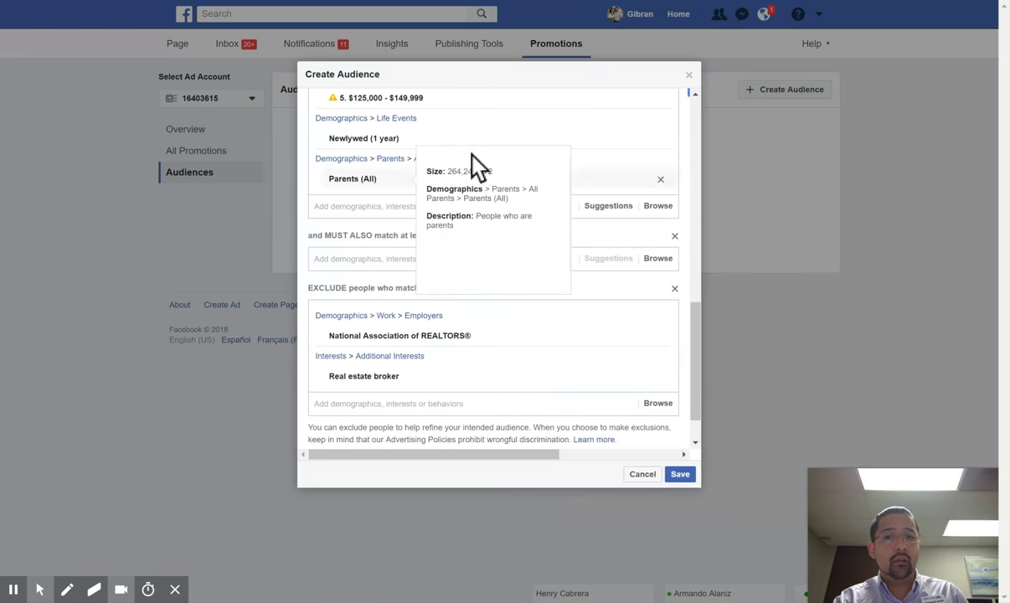
{"action": "mouse_move", "coordinate": [465, 130]}
{"action": "mouse_move", "coordinate": [383, 182]}
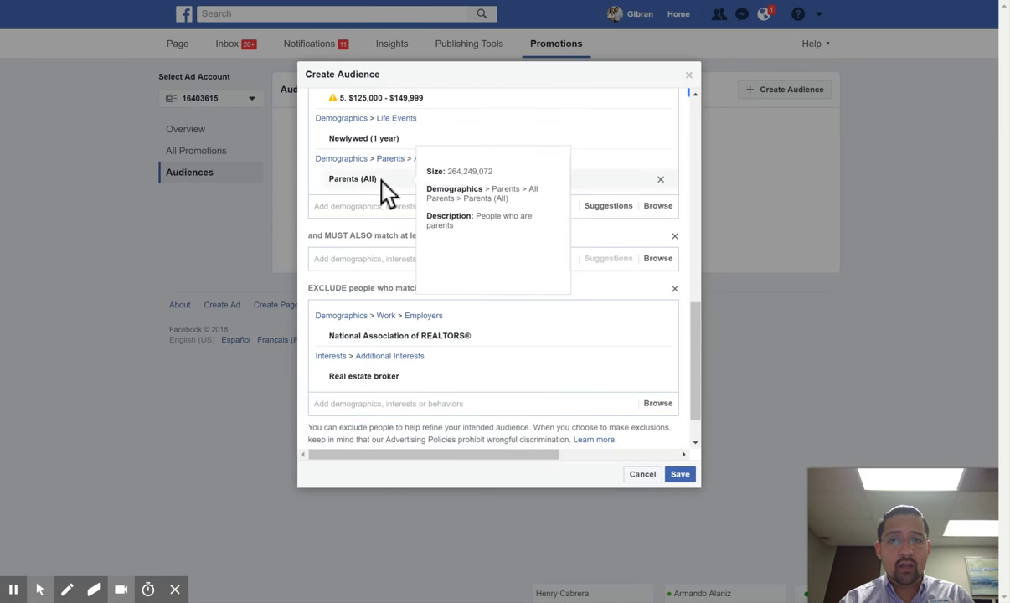
{"action": "scroll", "coordinate": [383, 189], "scroll_direction": "up", "scroll_amount": 2}
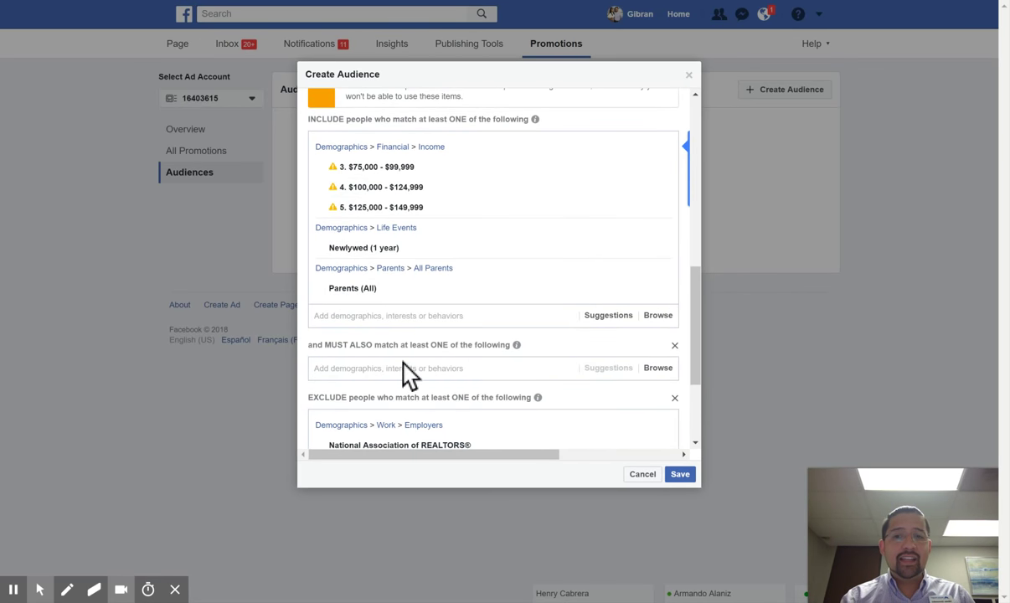
{"action": "left_click", "coordinate": [533, 369]}
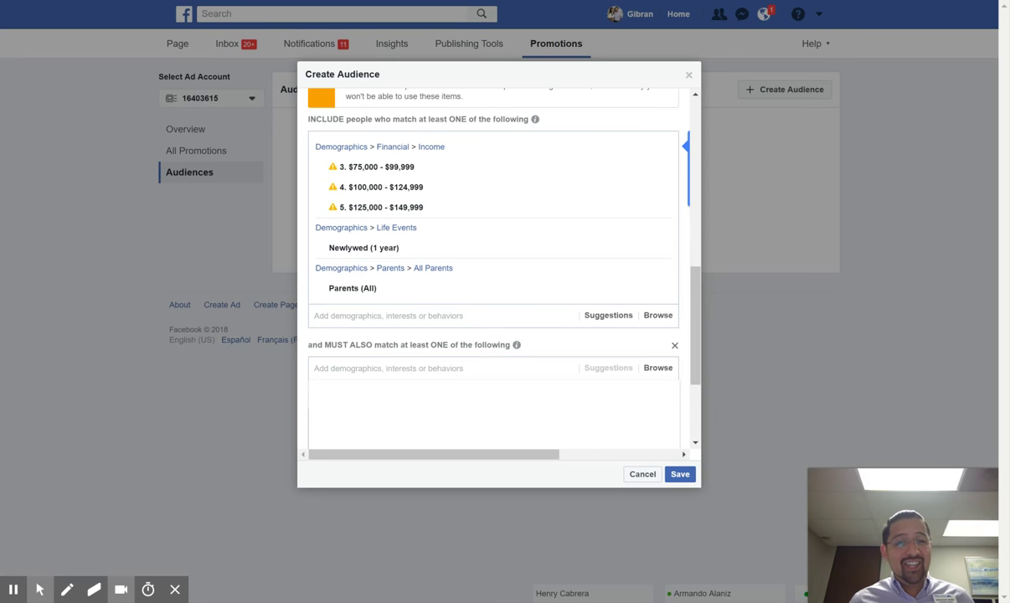
{"action": "left_click", "coordinate": [679, 475]}
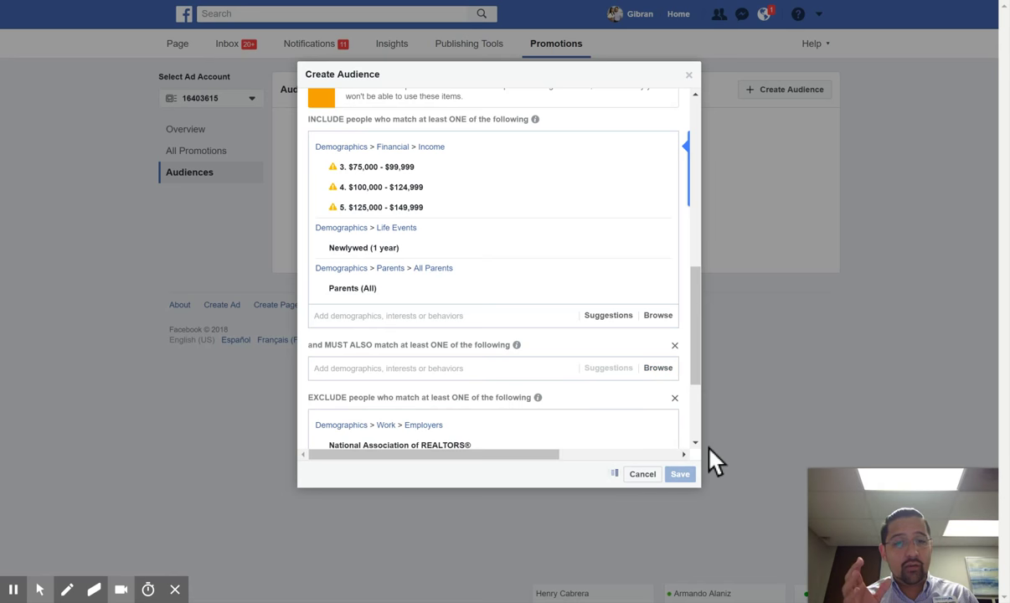